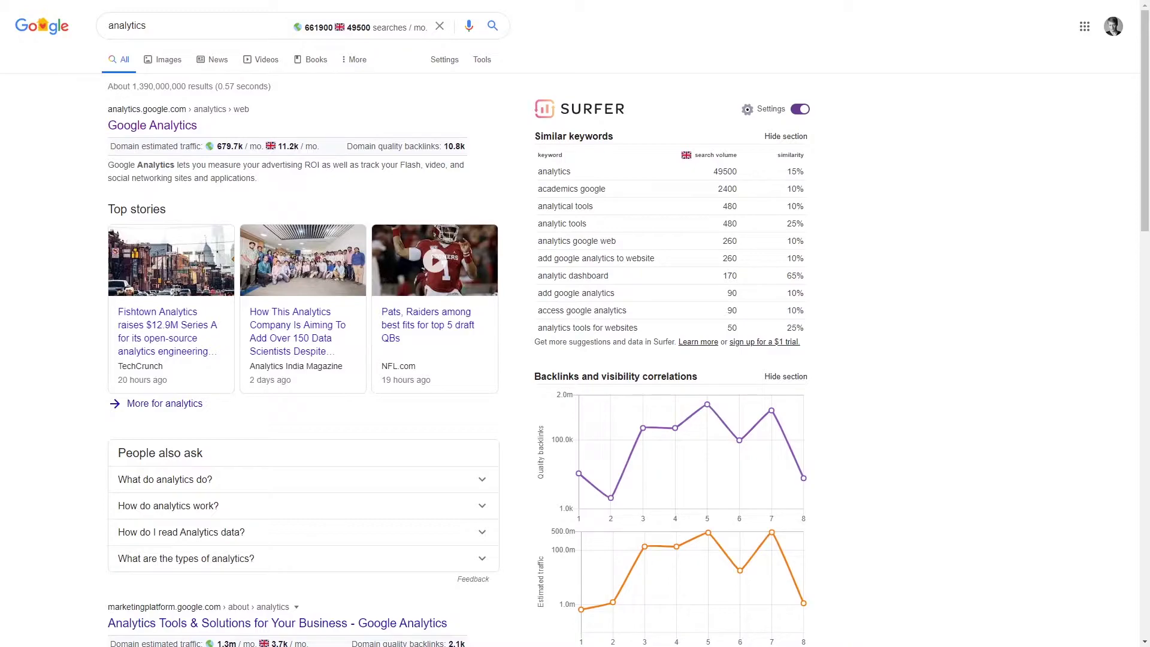
# Open Google Analytics and set up a new account named WP Course with all recommended data-sharing options enabled.
pyautogui.click(172, 124)
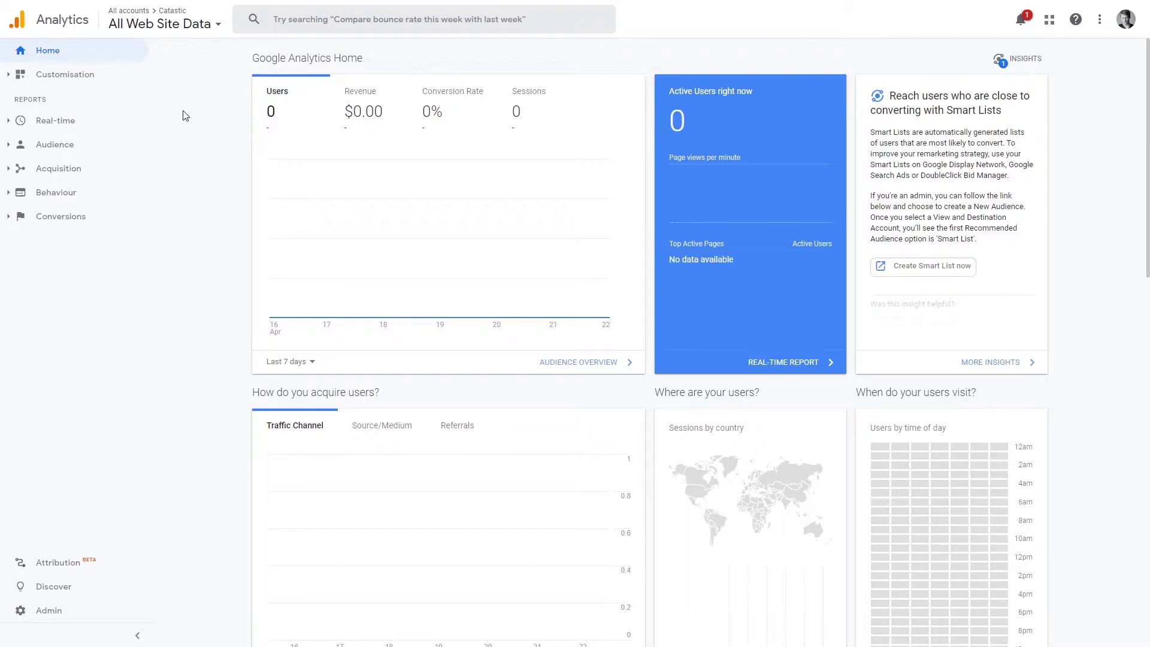
pyautogui.click(60, 617)
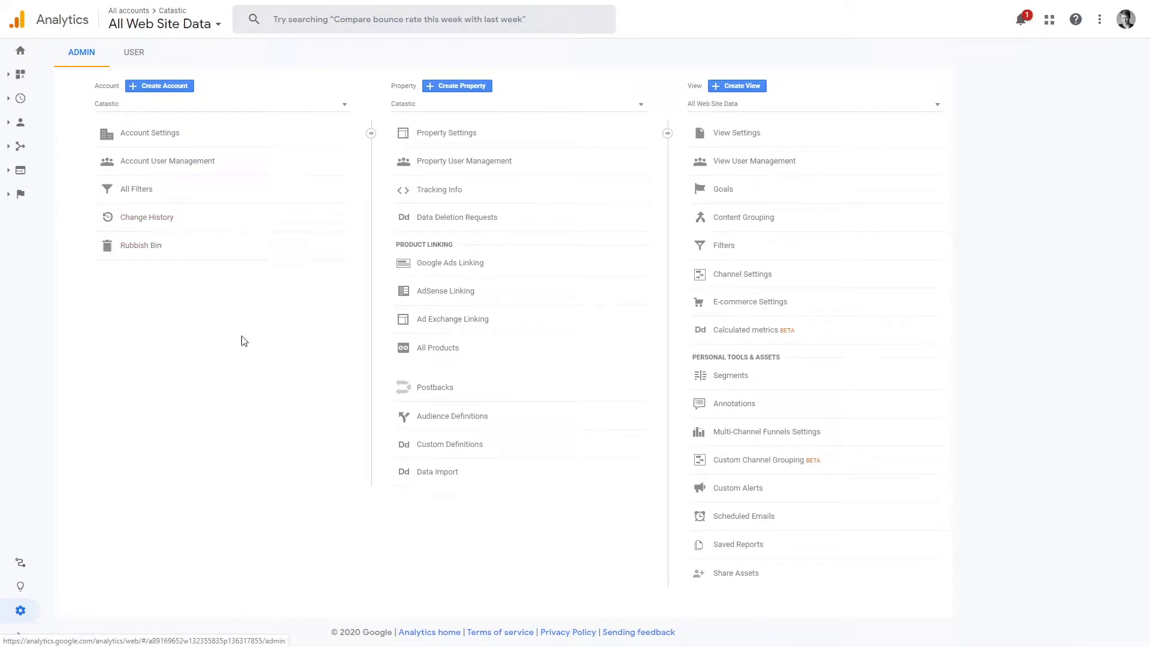
pyautogui.click(177, 88)
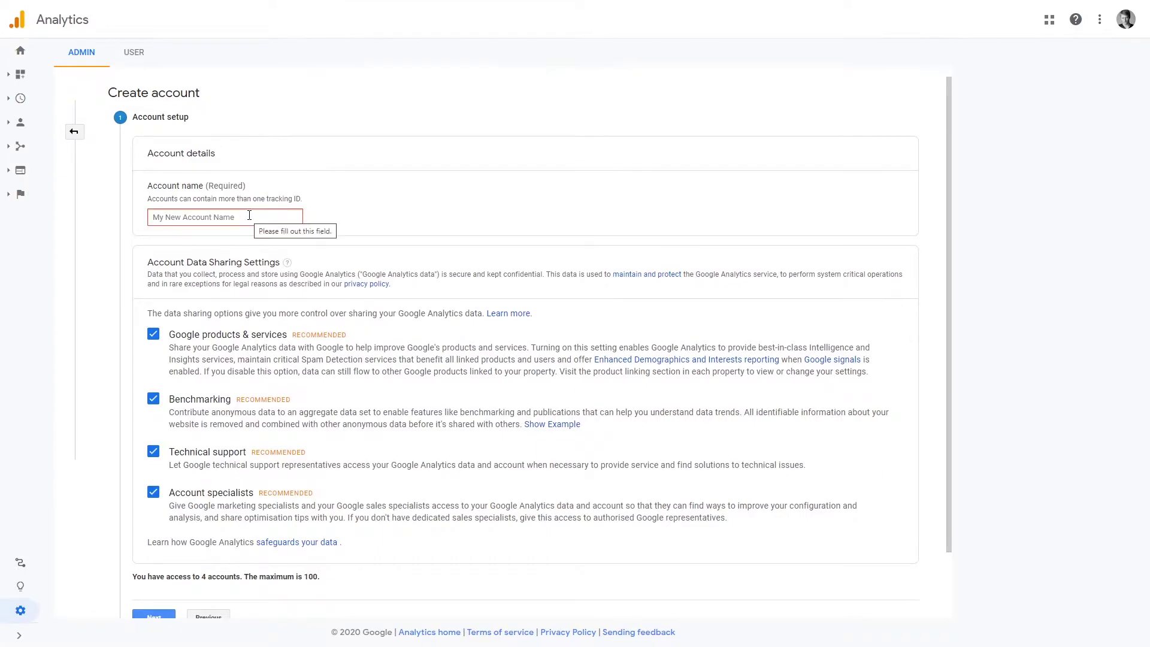
pyautogui.write('WP Course')
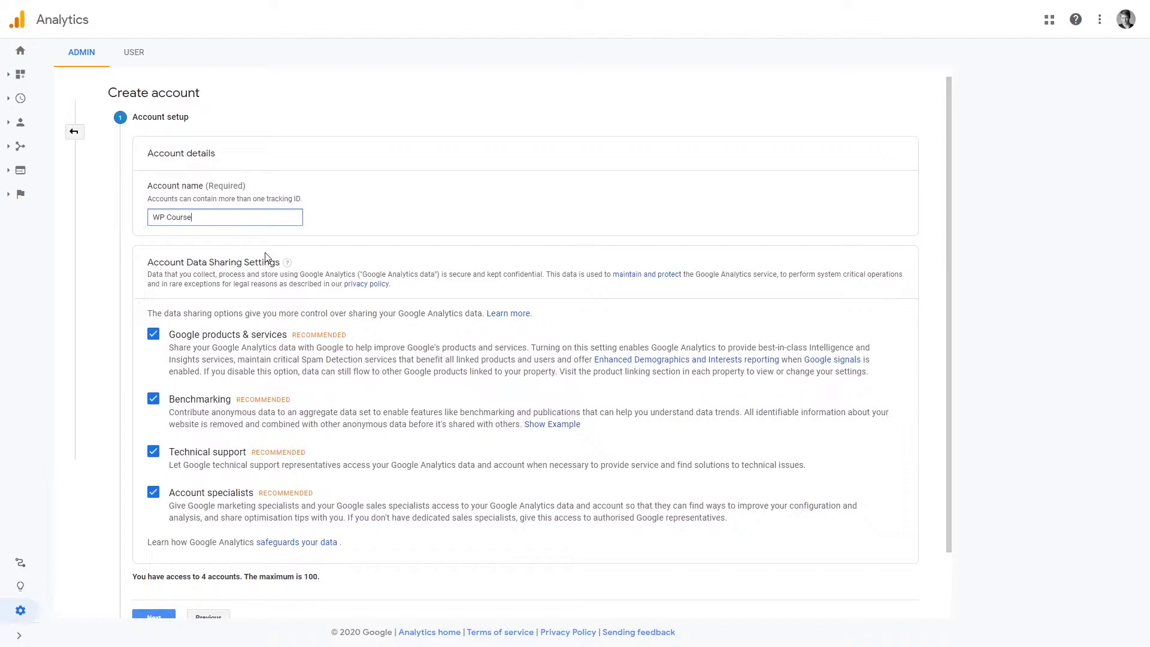
pyautogui.scroll(-2, 266, 257)
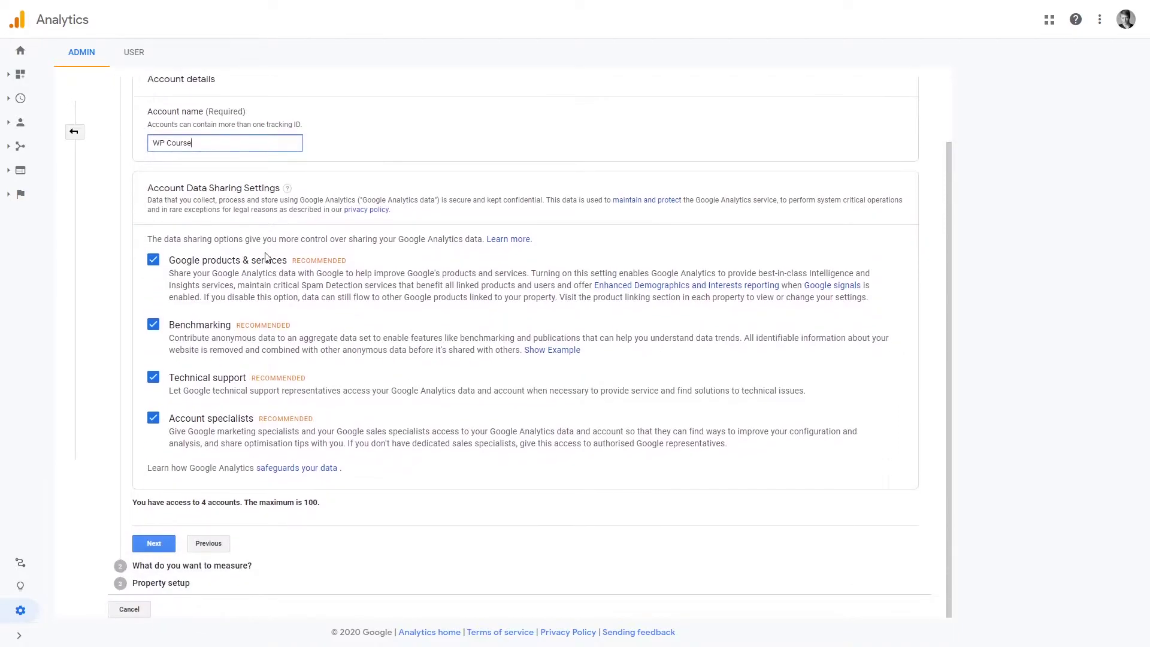
pyautogui.click(156, 545)
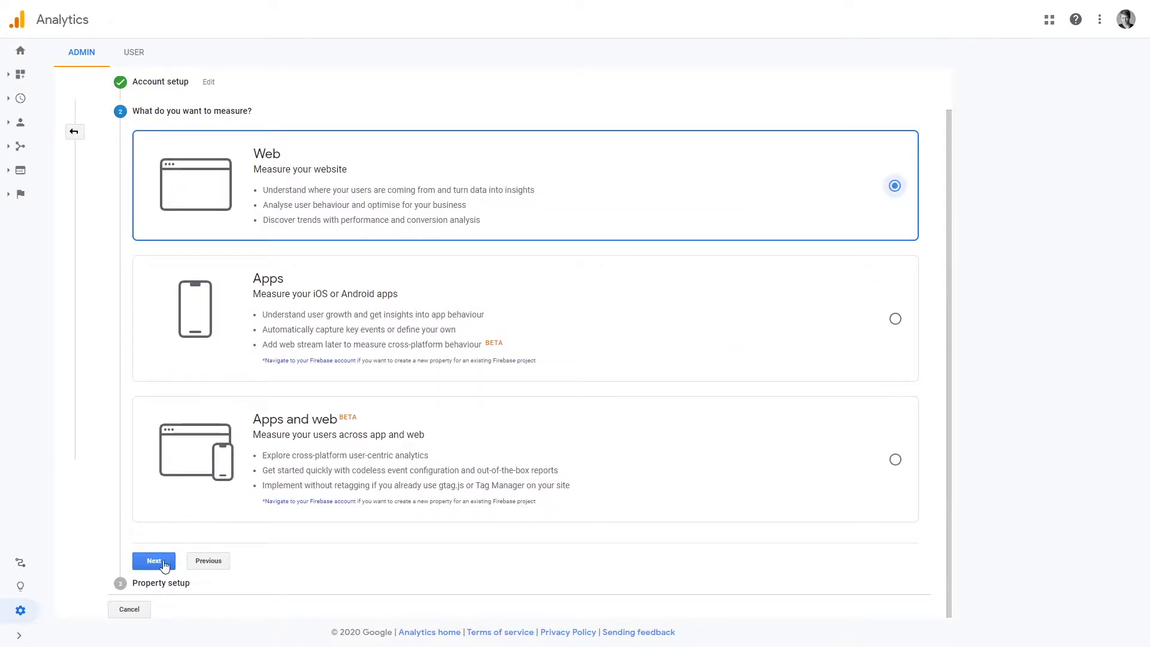
pyautogui.click(157, 561)
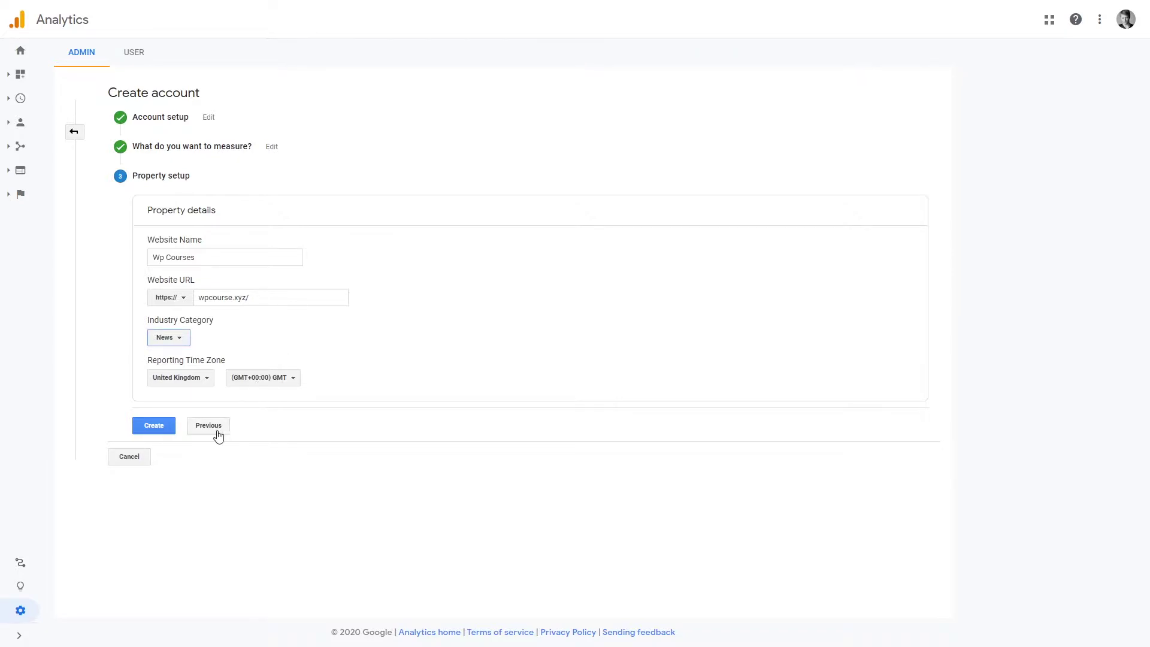
pyautogui.click(154, 429)
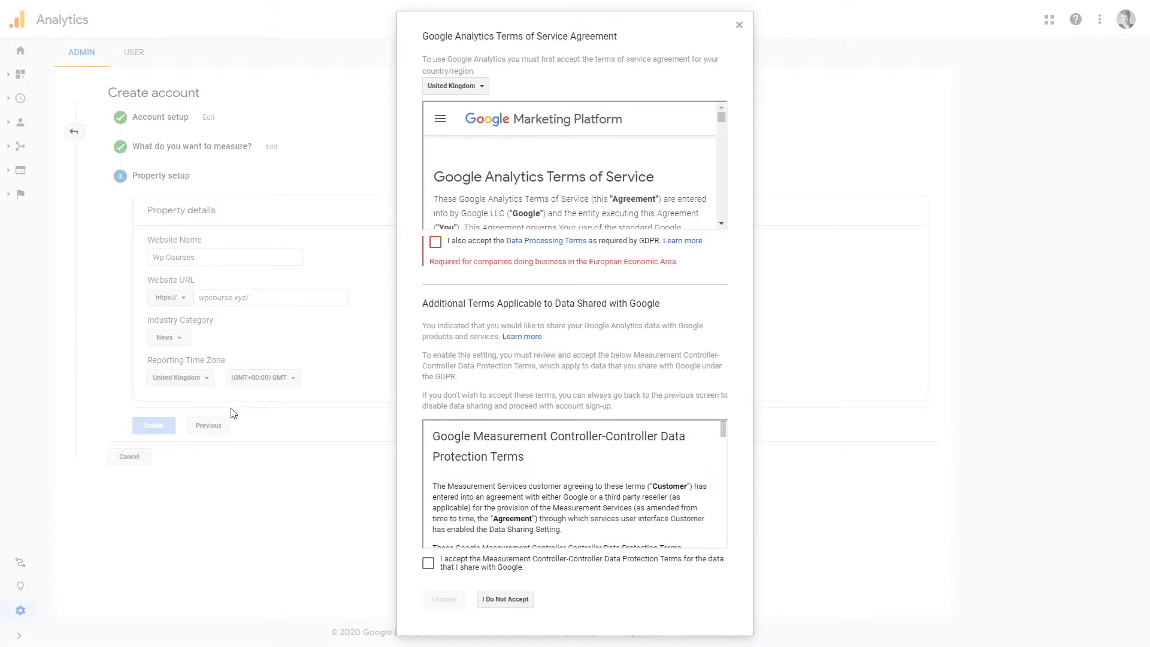
# Accept the United Kingdom terms of service, including the GDPR Data Processing Terms and the Measurement Controller-Controller Data Protection Terms.
pyautogui.click(436, 241)
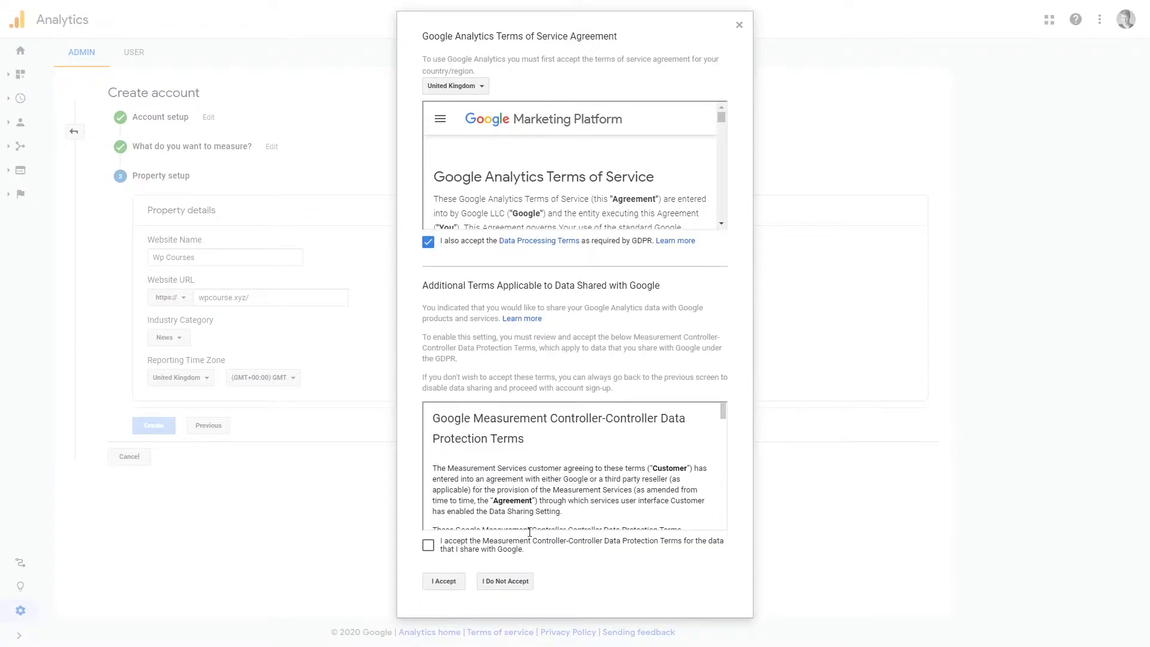
pyautogui.click(428, 545)
pyautogui.click(444, 581)
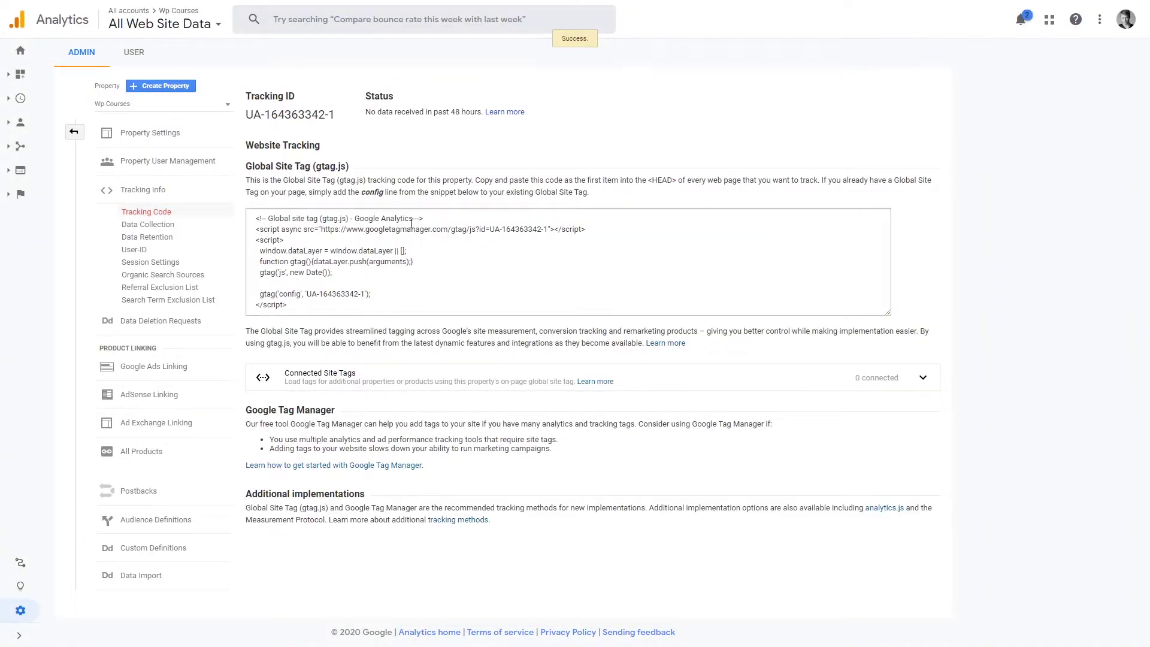
# Copy the new property's Tracking ID.
pyautogui.tripleClick(299, 115)
pyautogui.rightClick(302, 117)
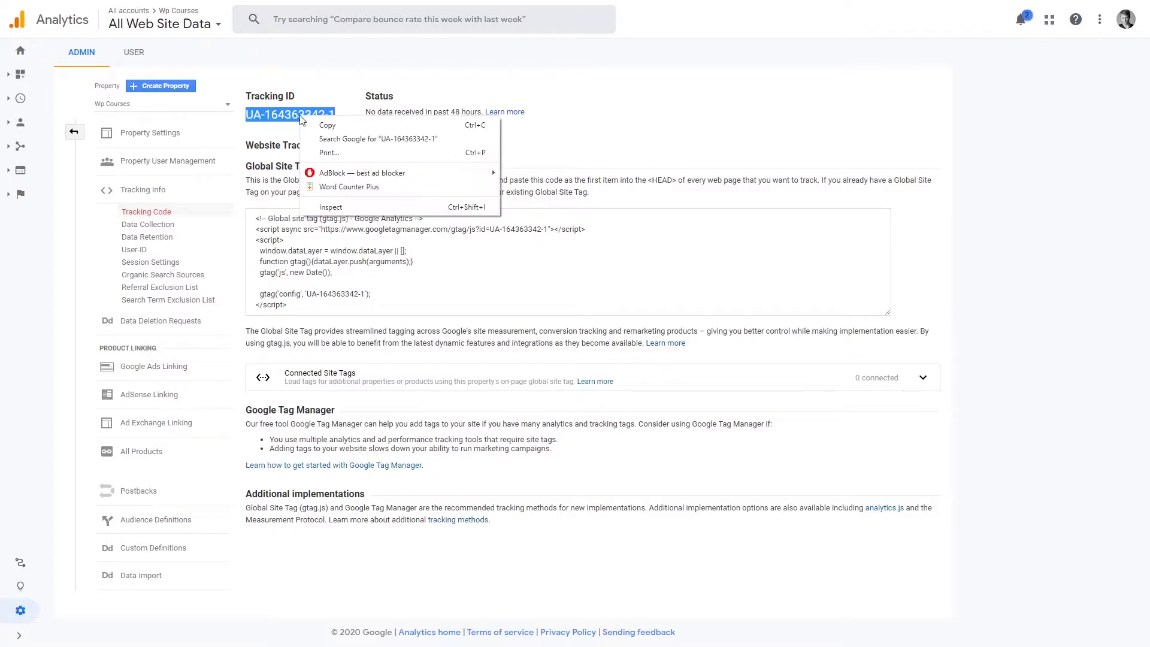
pyautogui.click(328, 126)
pyautogui.click(352, 151)
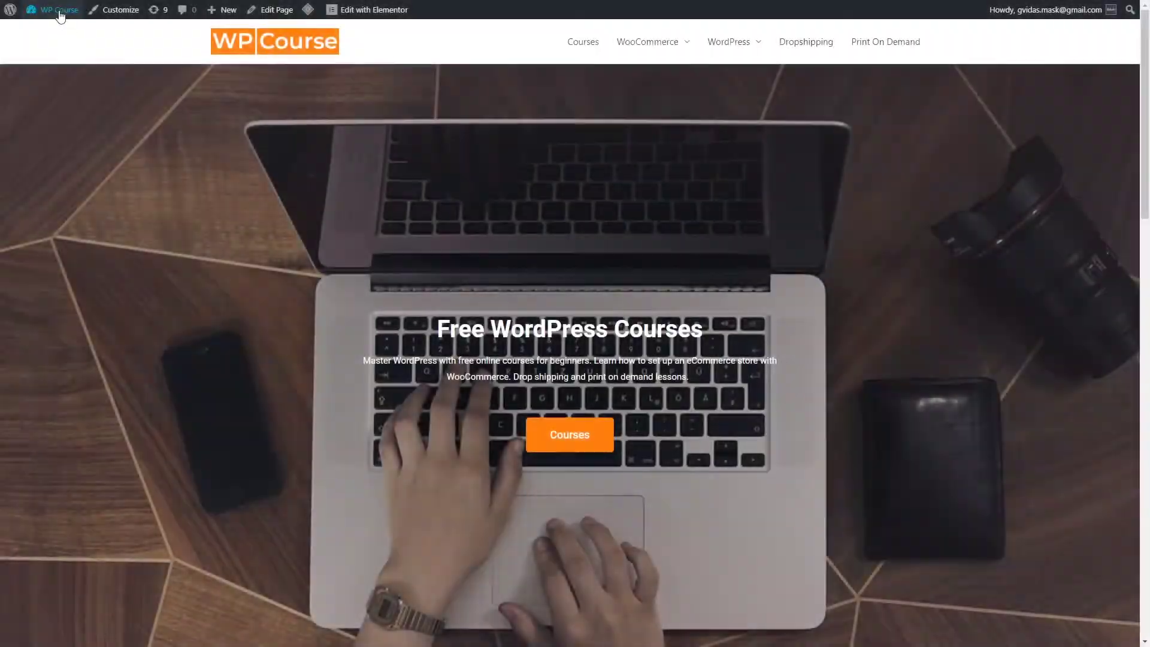
# From the WP Course site, go to the WordPress dashboard, search new plugins for "analytics" and locate GA Google Analytics.
pyautogui.moveTo(57, 11)
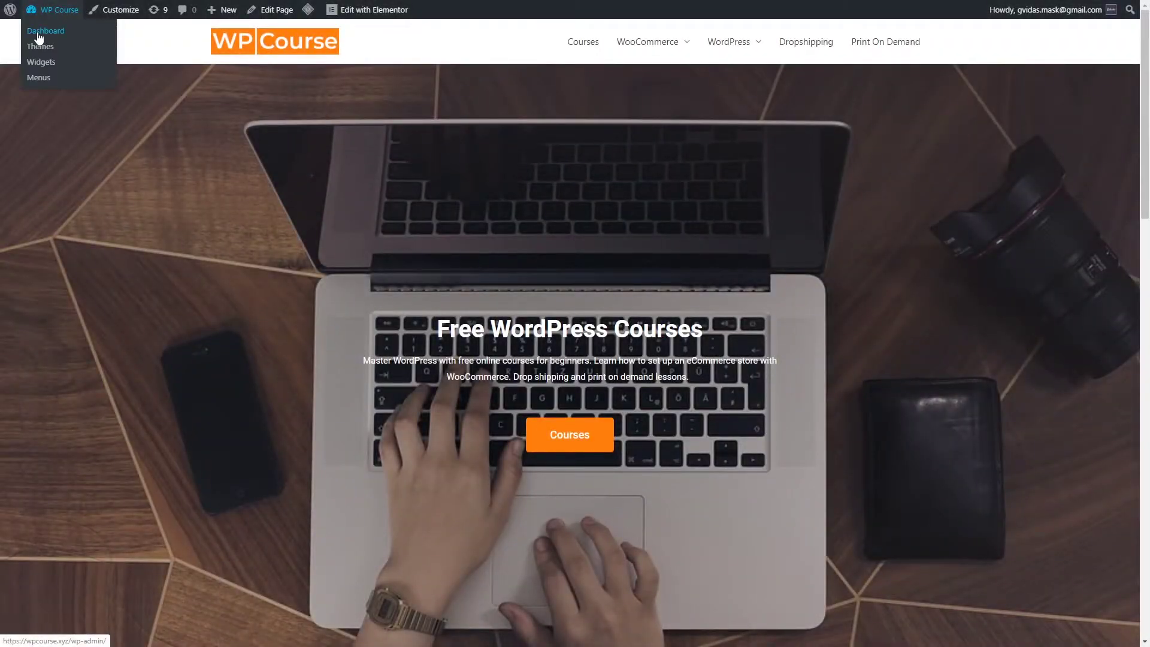
pyautogui.click(50, 33)
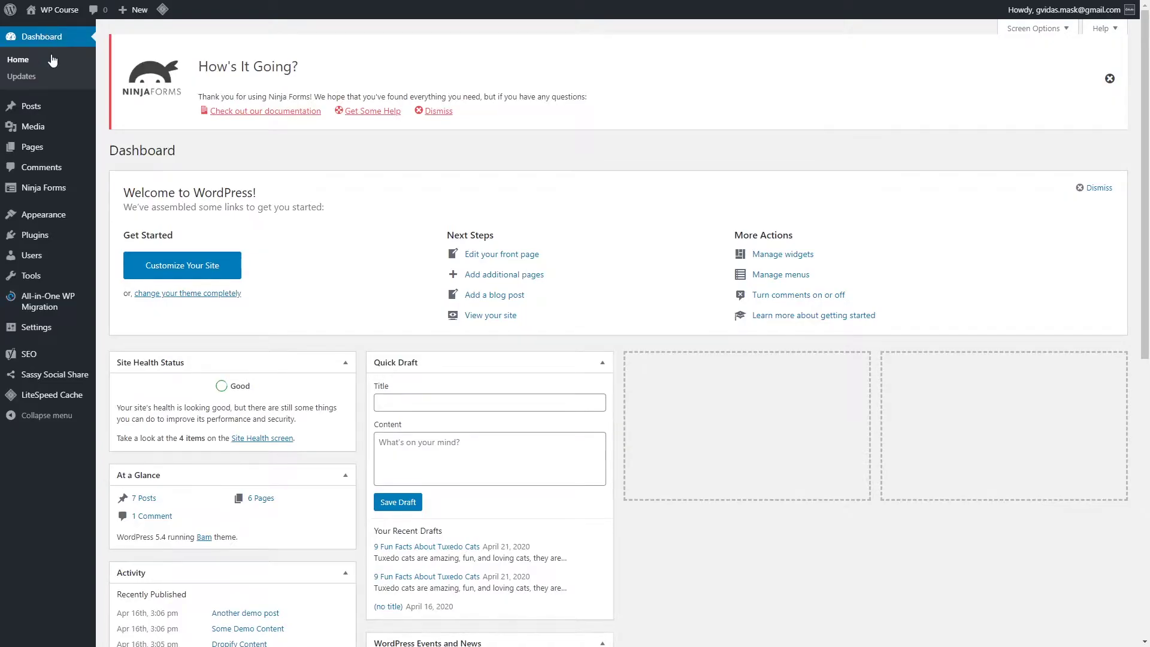
pyautogui.moveTo(30, 235)
pyautogui.click(123, 257)
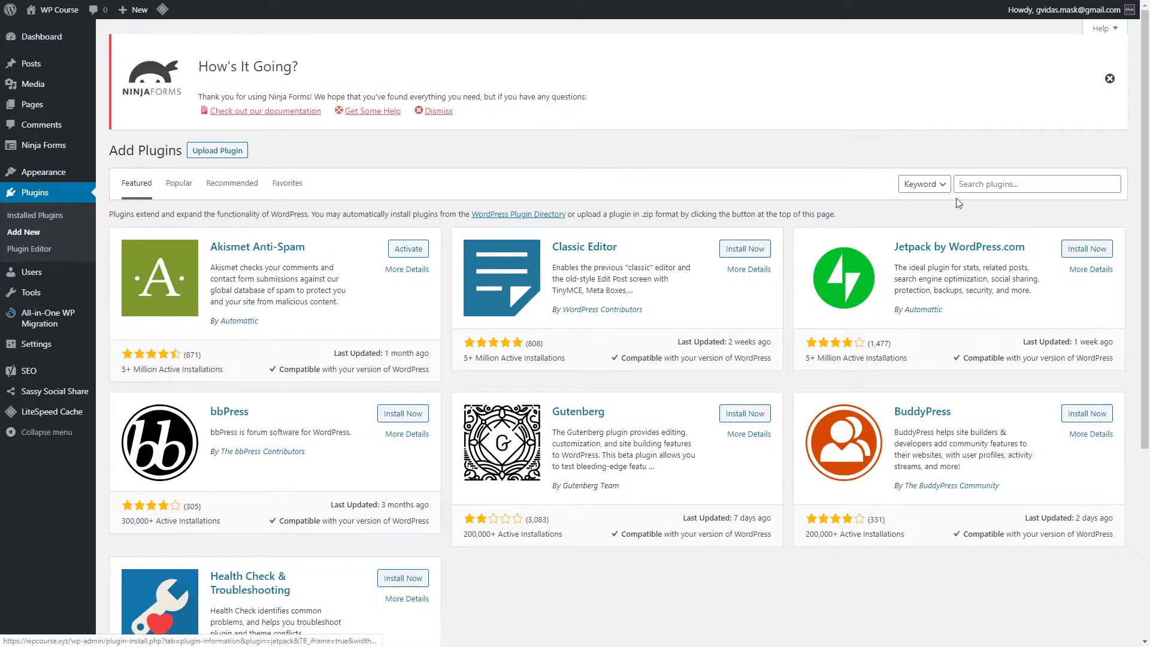
pyautogui.click(997, 186)
pyautogui.write('analytics')
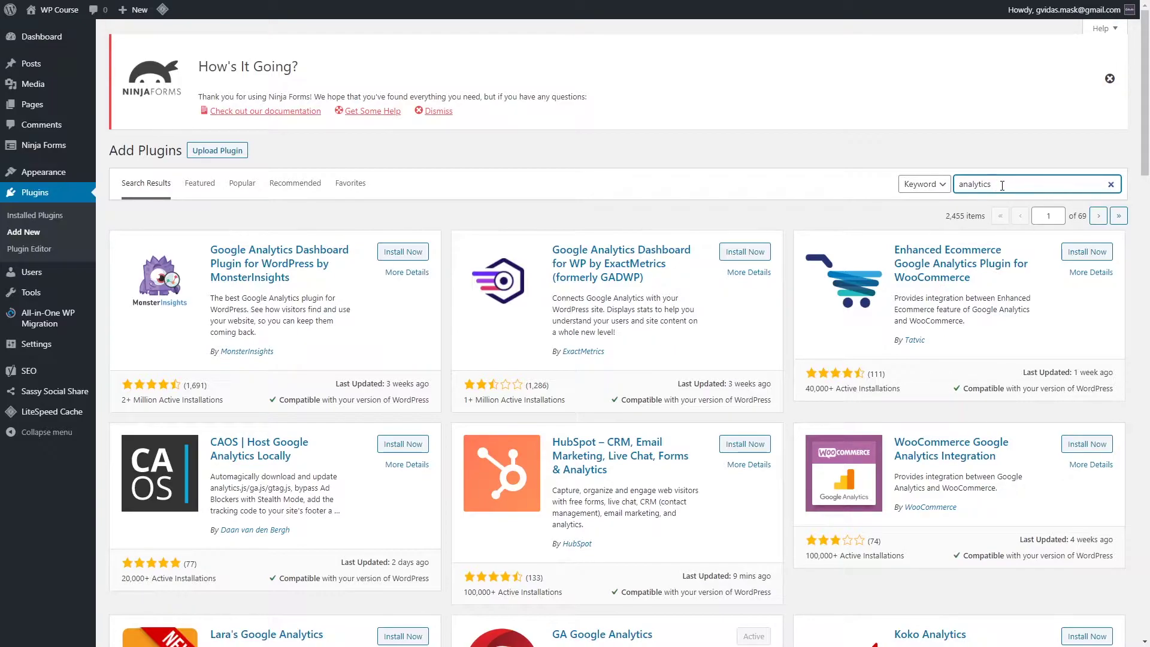
pyautogui.scroll(-6, 795, 345)
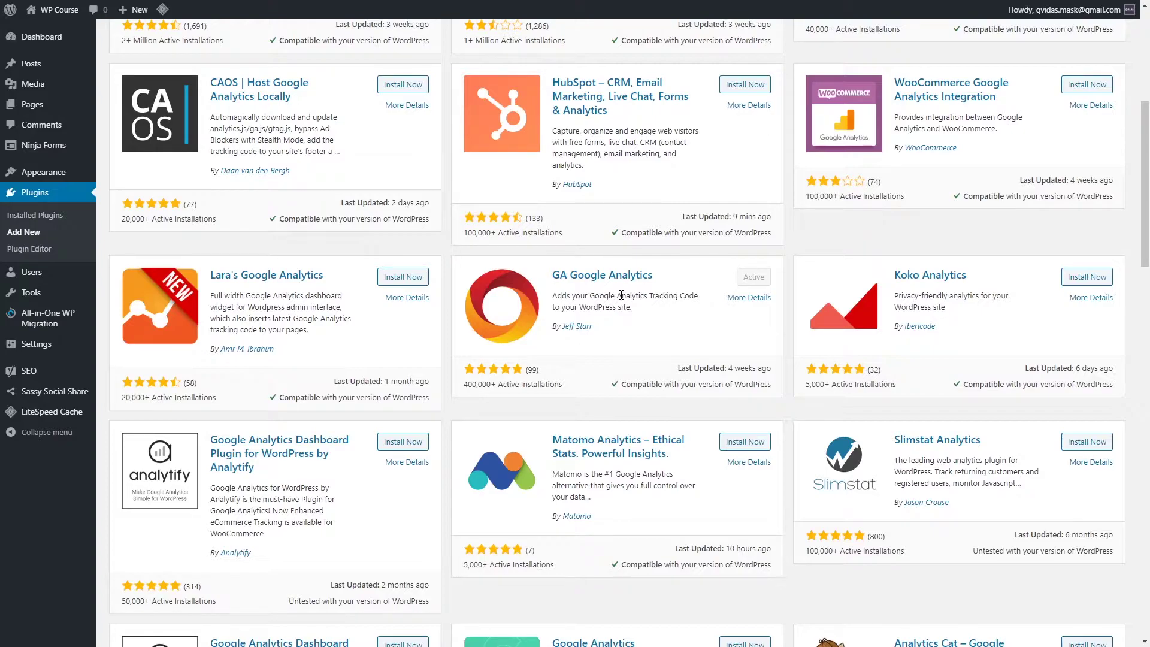
# Open the GA Google Analytics plugin settings and paste the copied Tracking ID as the GA Tracking ID.
pyautogui.moveTo(65, 353)
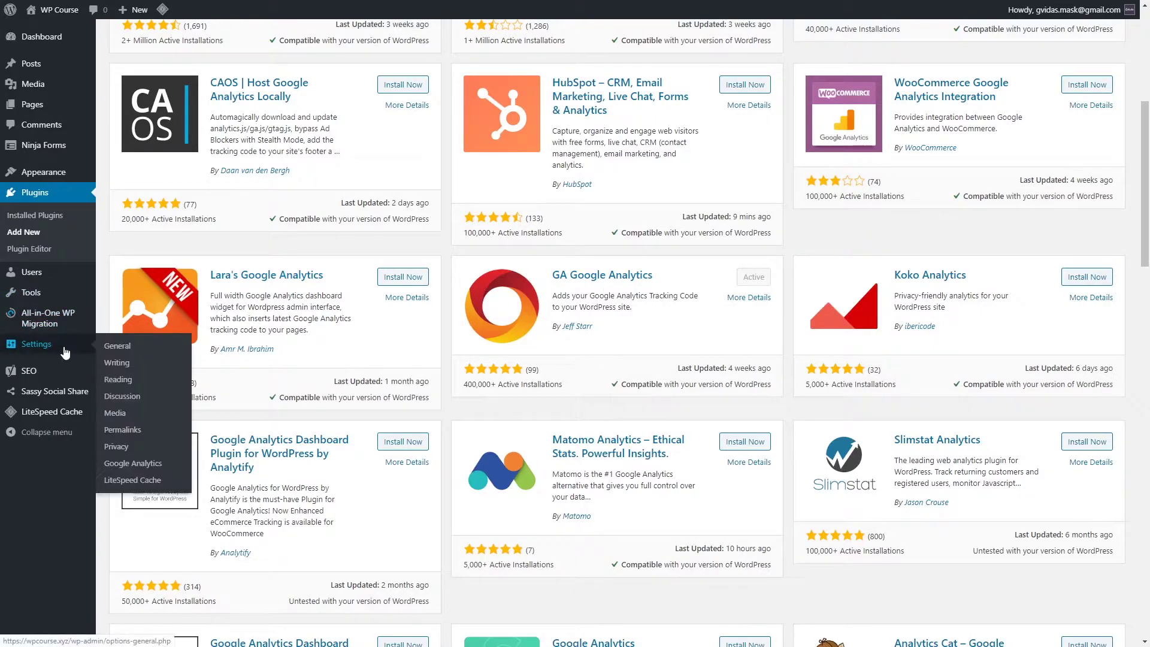
pyautogui.click(152, 464)
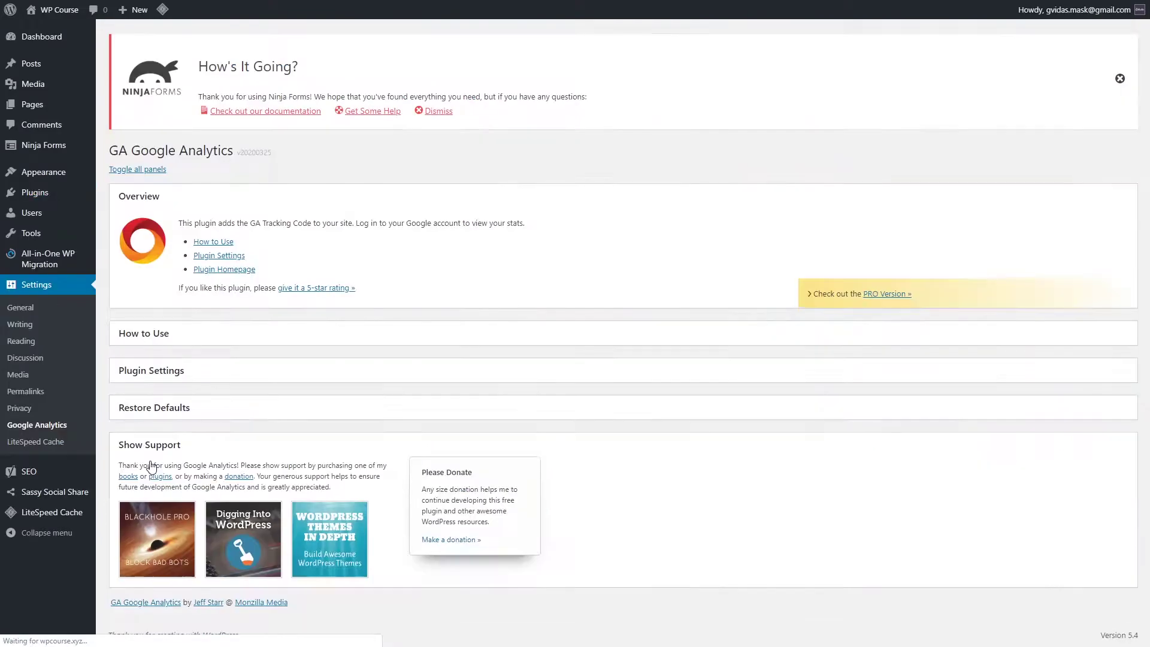
pyautogui.click(191, 367)
pyautogui.scroll(-3, 270, 373)
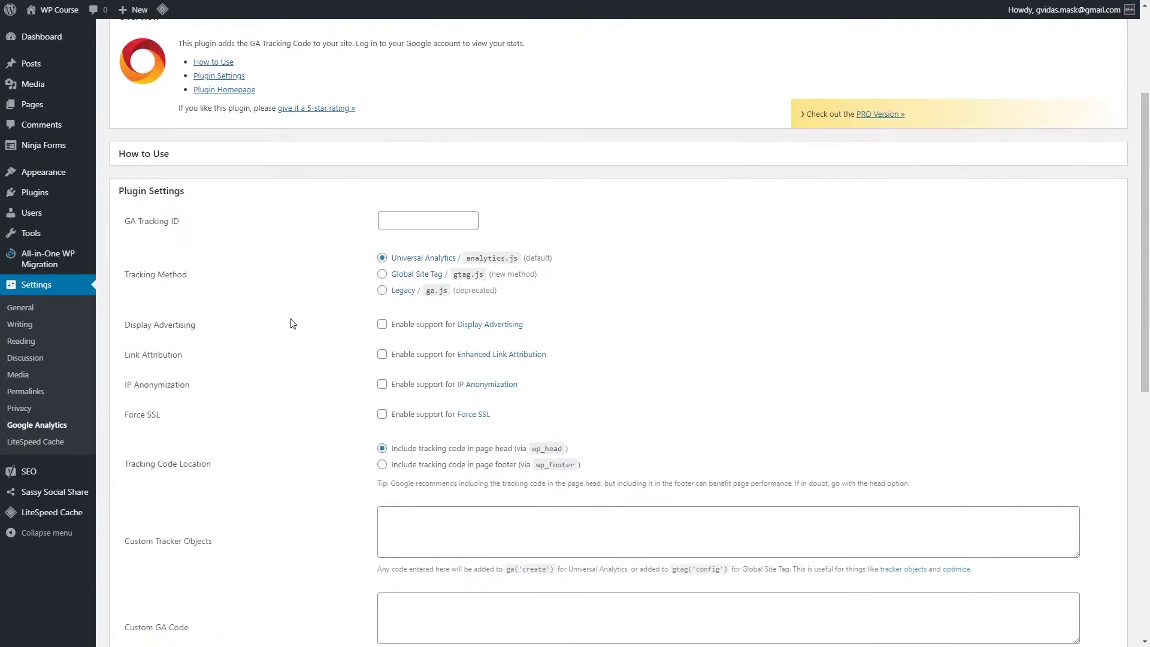
pyautogui.click(423, 221)
pyautogui.rightClick(422, 218)
pyautogui.click(459, 306)
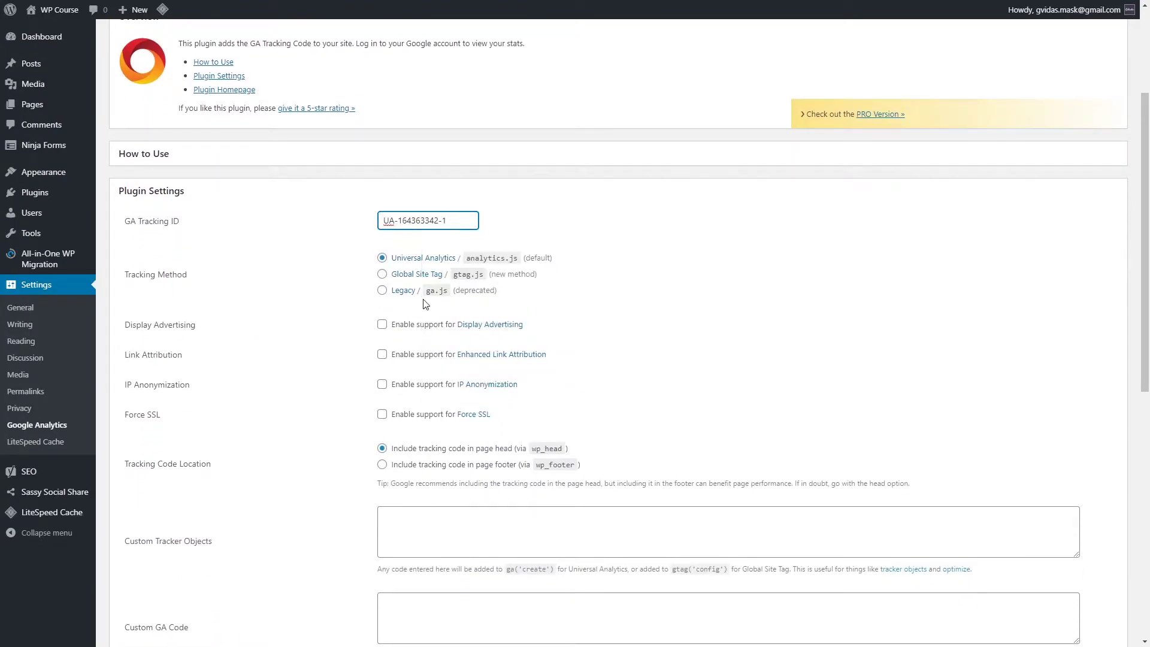
# Set the plugin's tracking method to Global Site Tag / gtag.js and save the settings.
pyautogui.click(382, 276)
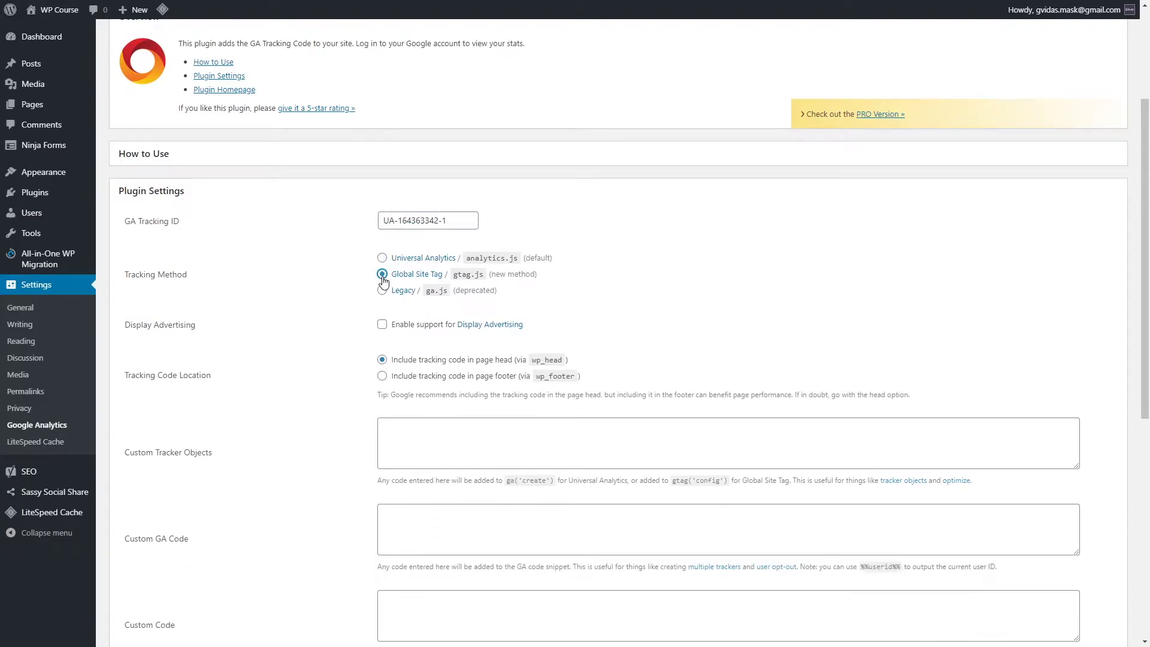
pyautogui.scroll(-5, 377, 353)
pyautogui.scroll(-2, 376, 354)
pyautogui.click(148, 413)
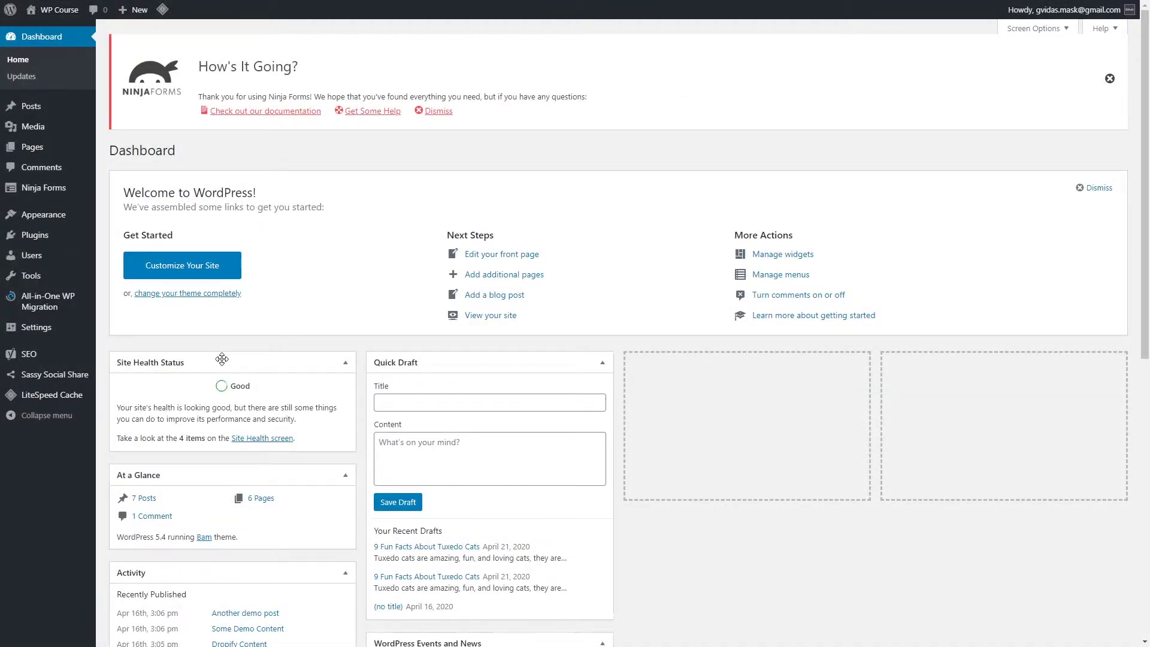
# Purge all of the site's LiteSpeed caches from the WordPress dashboard.
pyautogui.moveTo(163, 9)
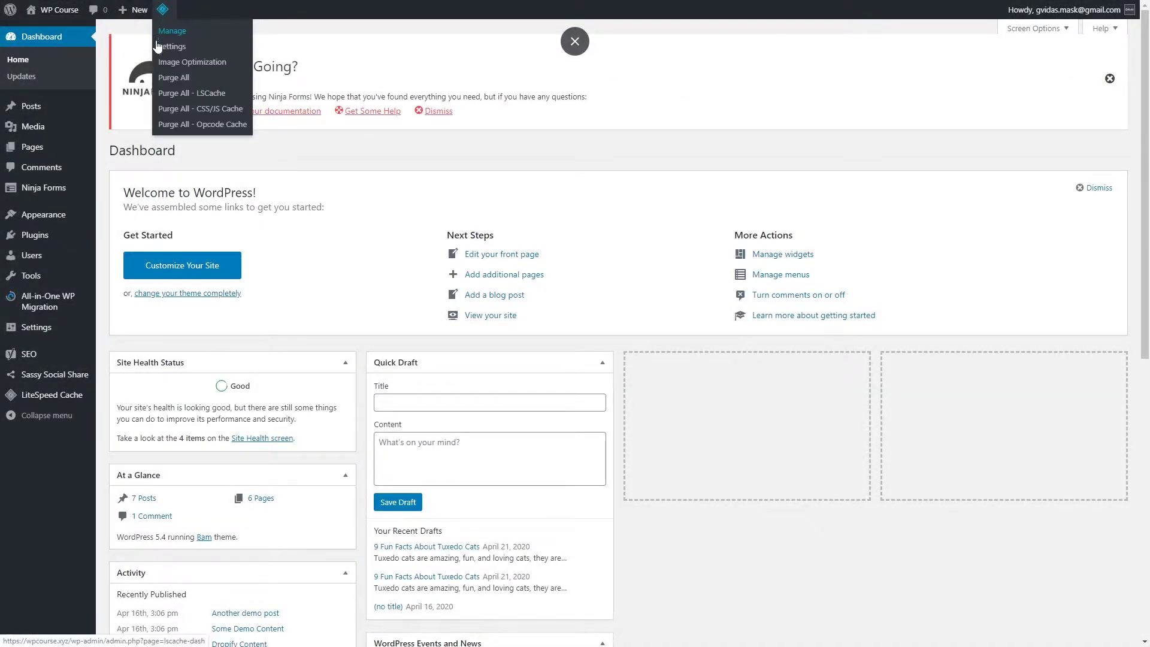
pyautogui.click(181, 84)
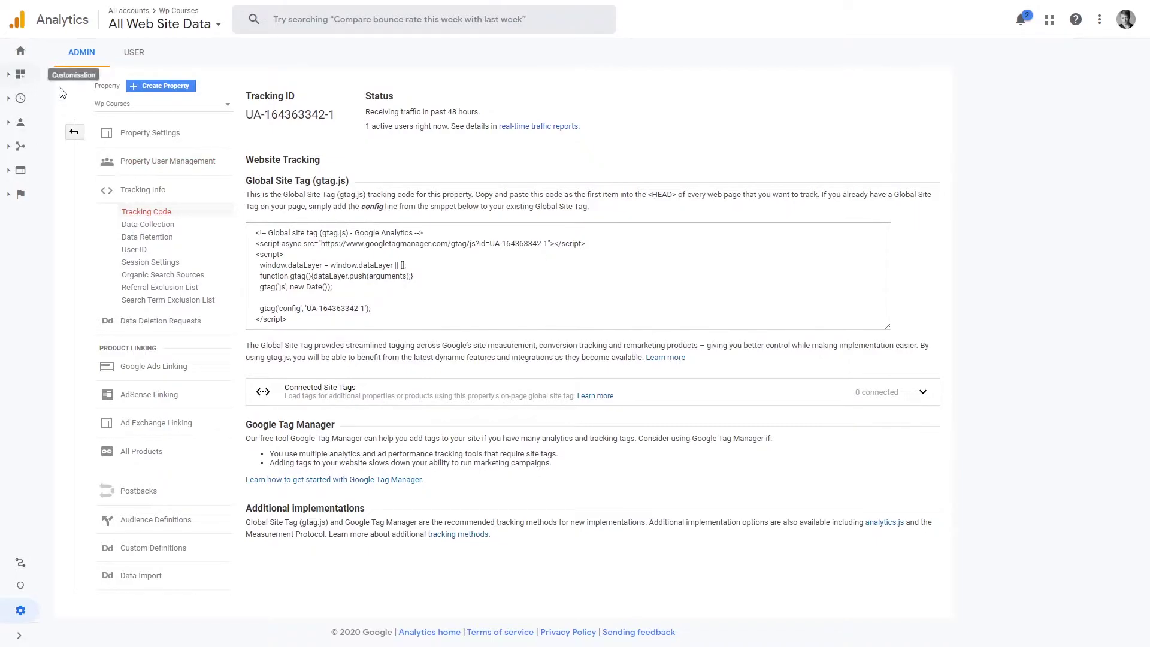
# Switch to Google Analytics and review the Real-time overview and the Audience overview for the Wp Courses property.
pyautogui.click(21, 52)
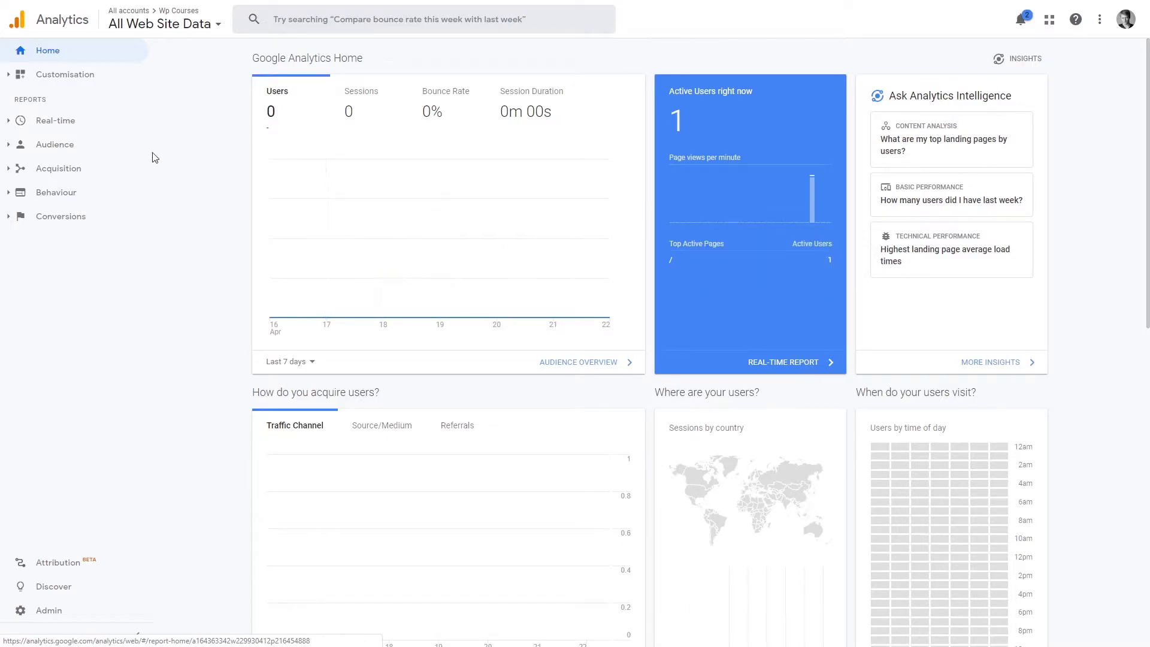
pyautogui.click(94, 133)
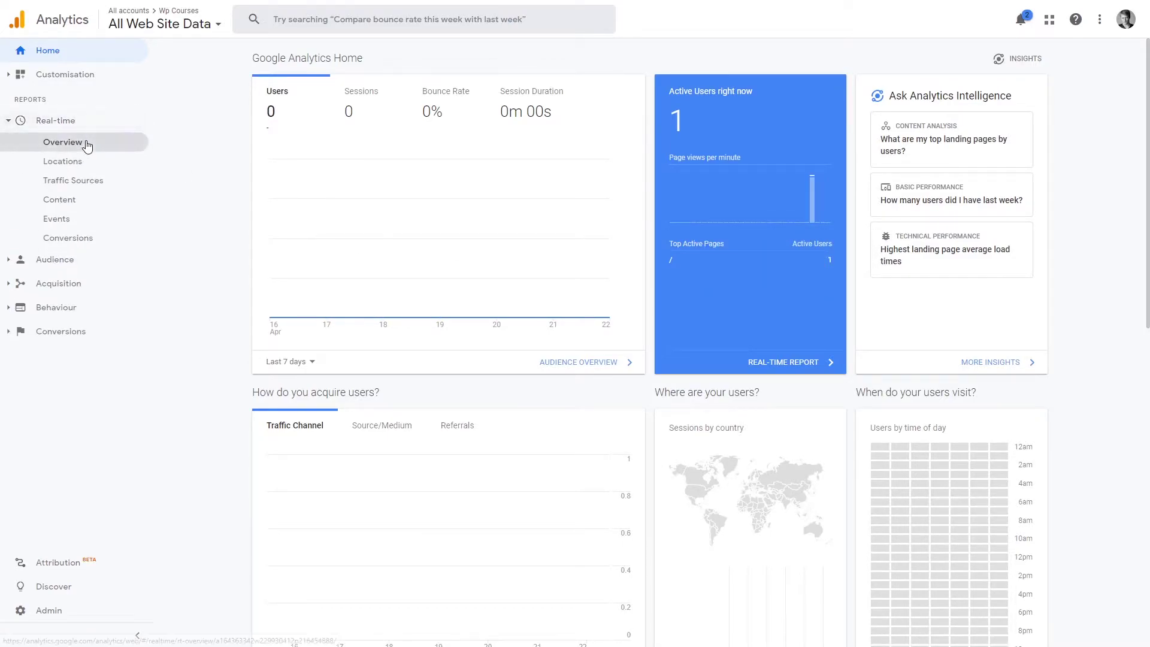
pyautogui.click(91, 149)
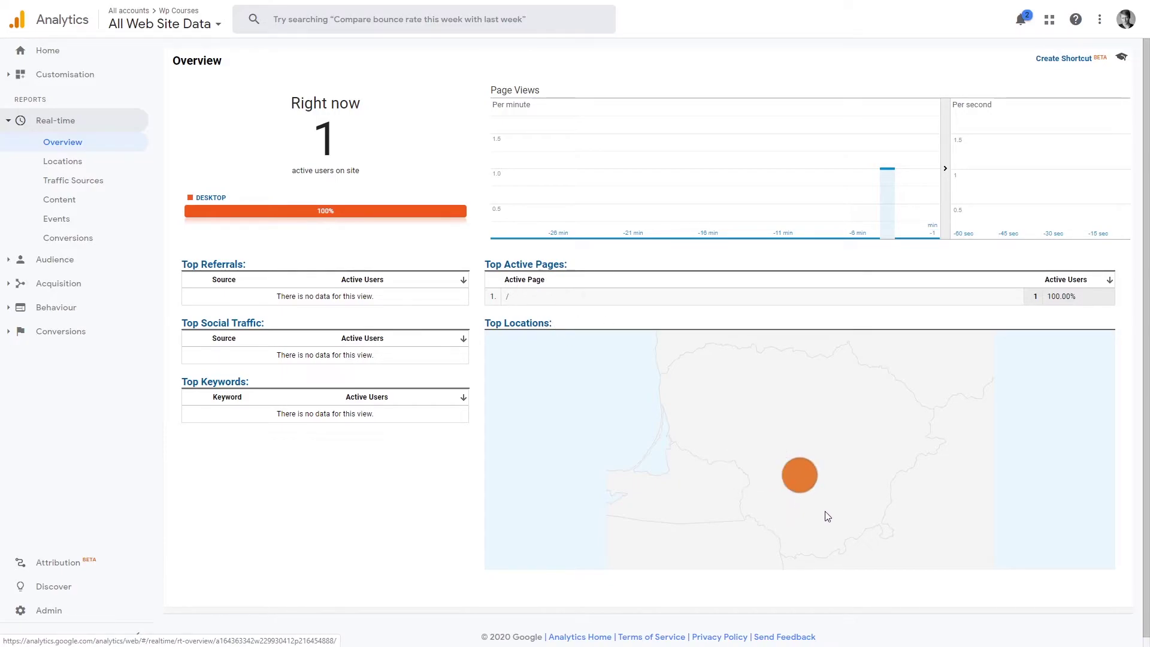
pyautogui.click(81, 262)
pyautogui.click(99, 173)
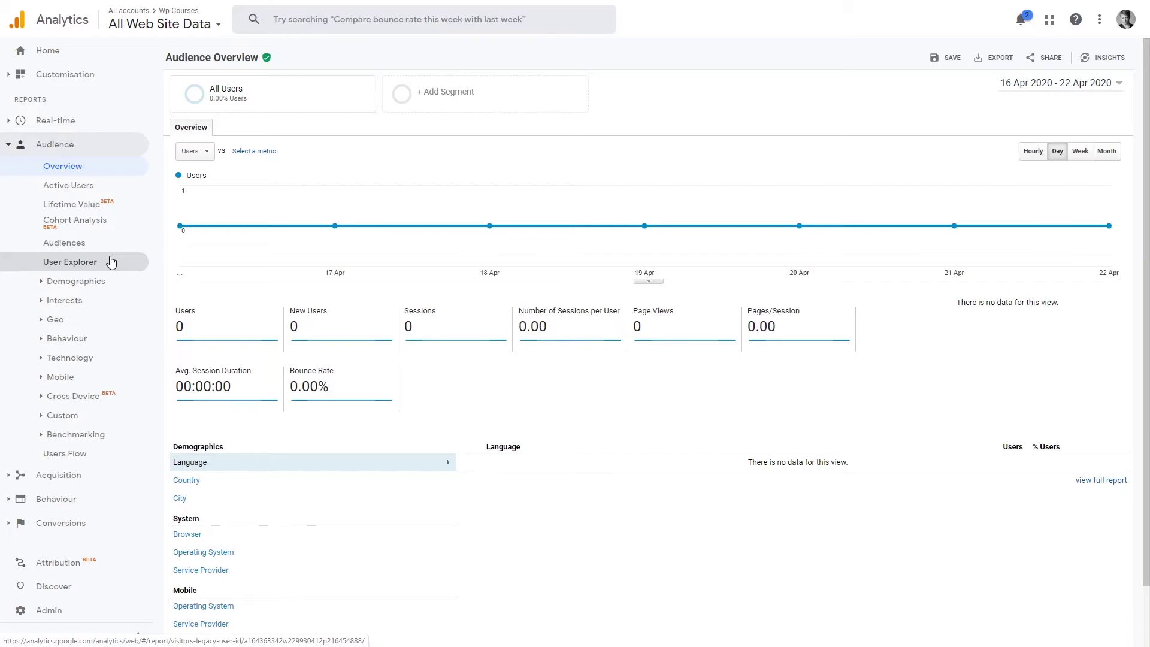
# View the Channels report for all acquisition traffic.
pyautogui.click(58, 476)
pyautogui.click(72, 209)
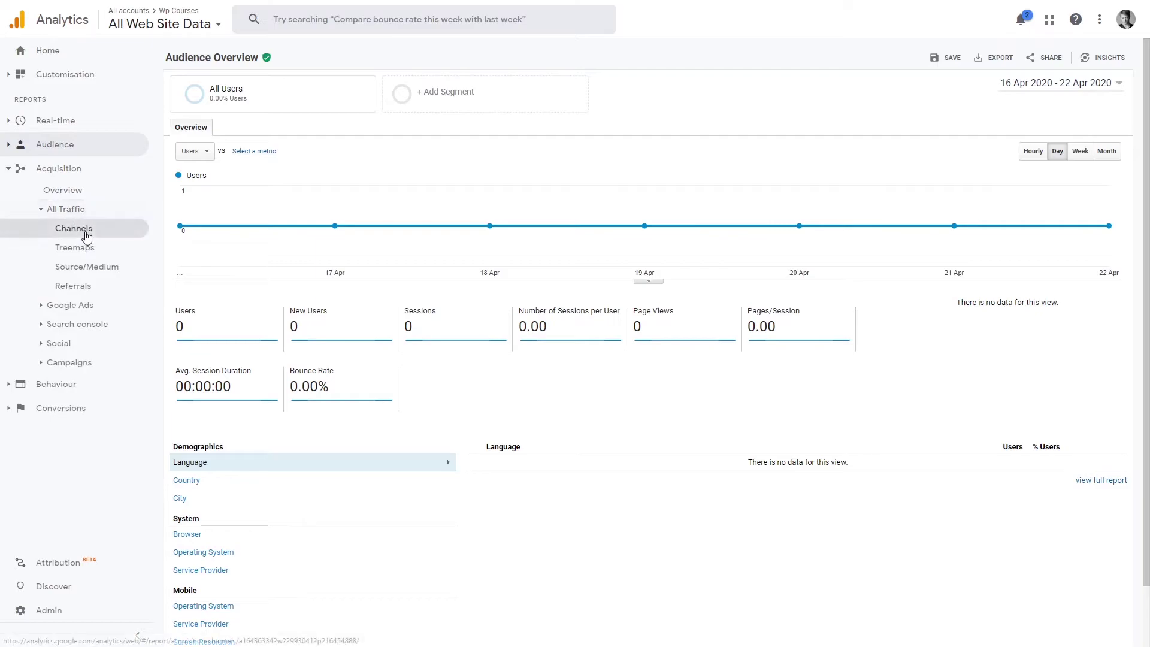
pyautogui.click(86, 235)
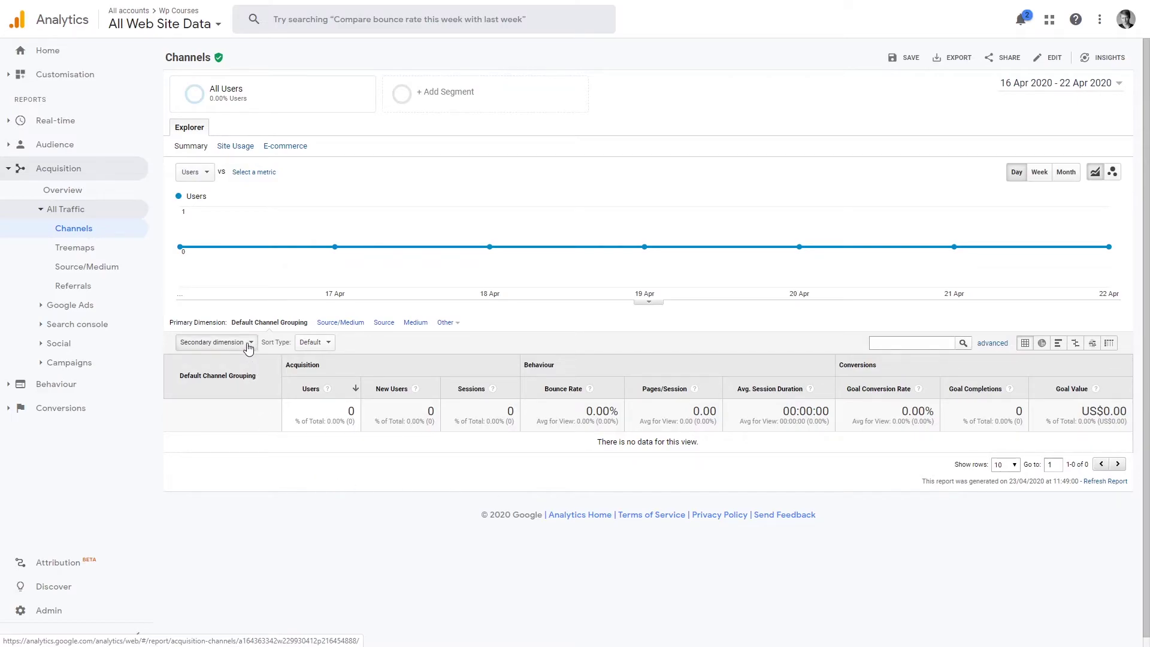
# Add Landing Page as the secondary dimension of the Channels report.
pyautogui.click(249, 344)
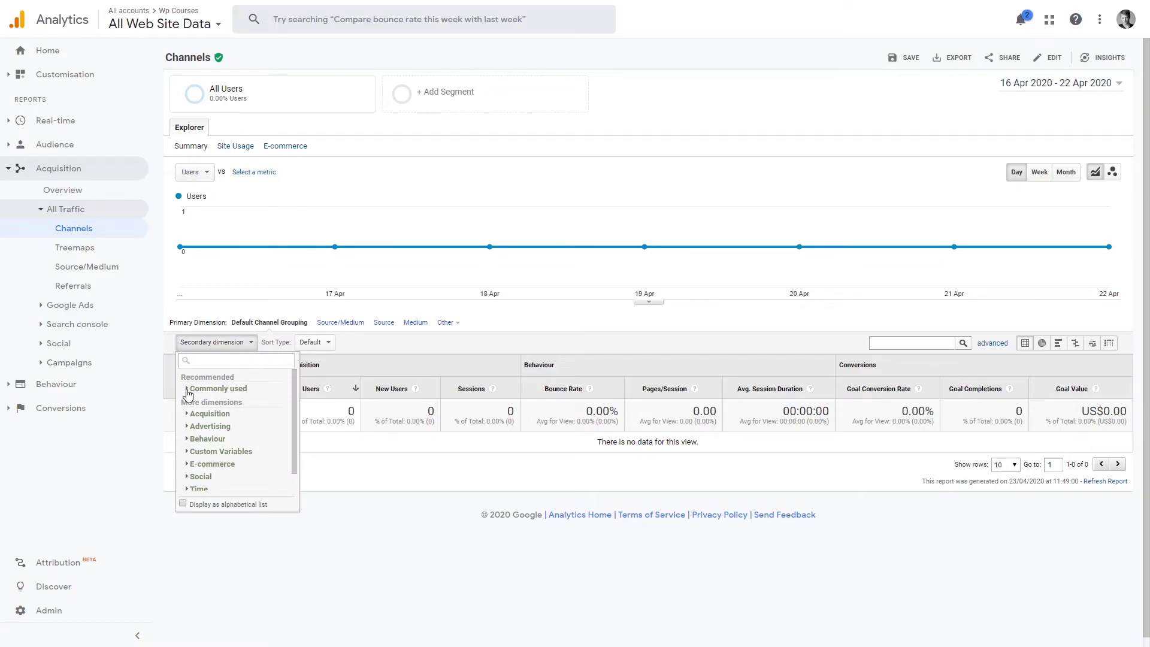
pyautogui.click(187, 391)
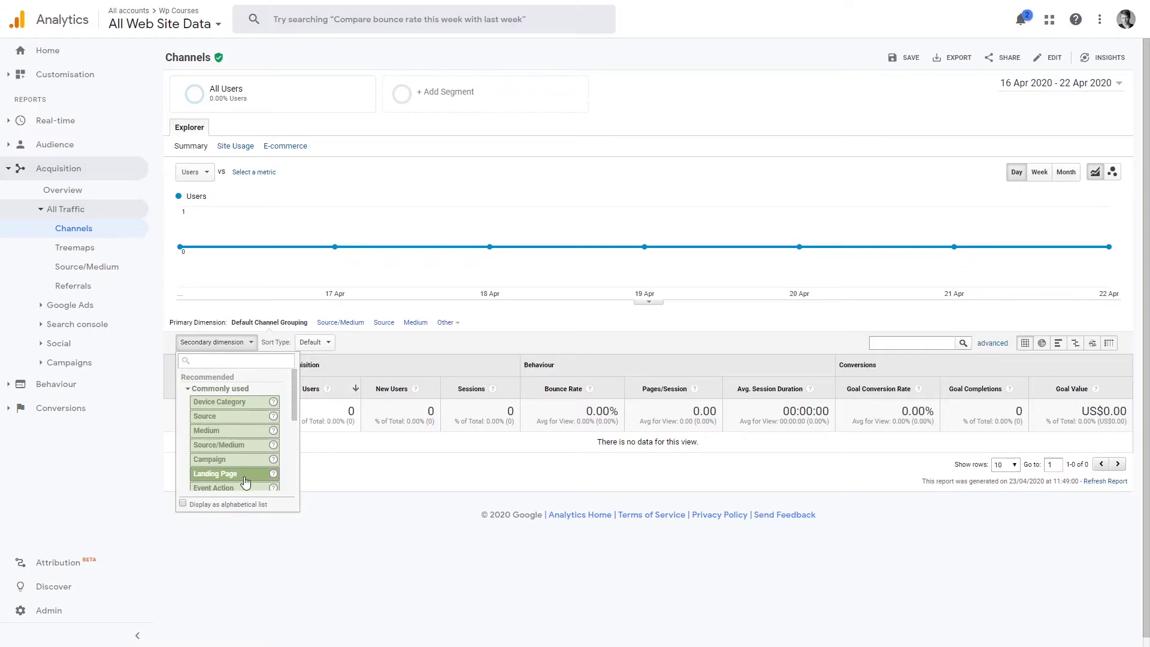
pyautogui.click(242, 478)
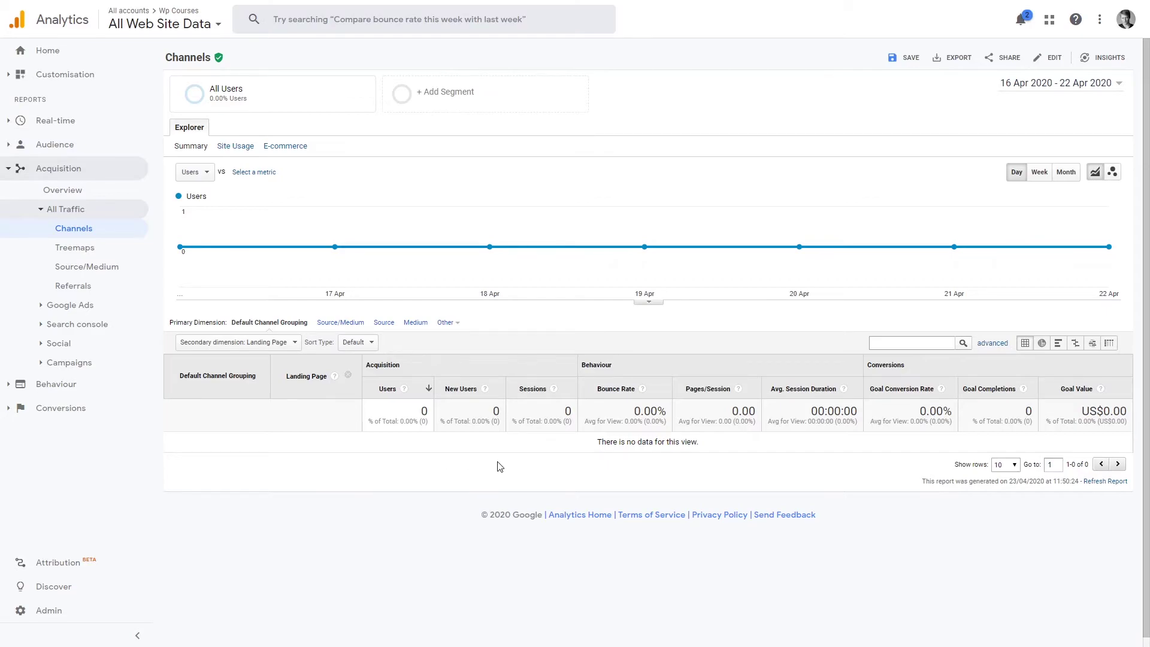
# Change the secondary dimension of the Channels report to Country from the Users dimensions.
pyautogui.click(284, 343)
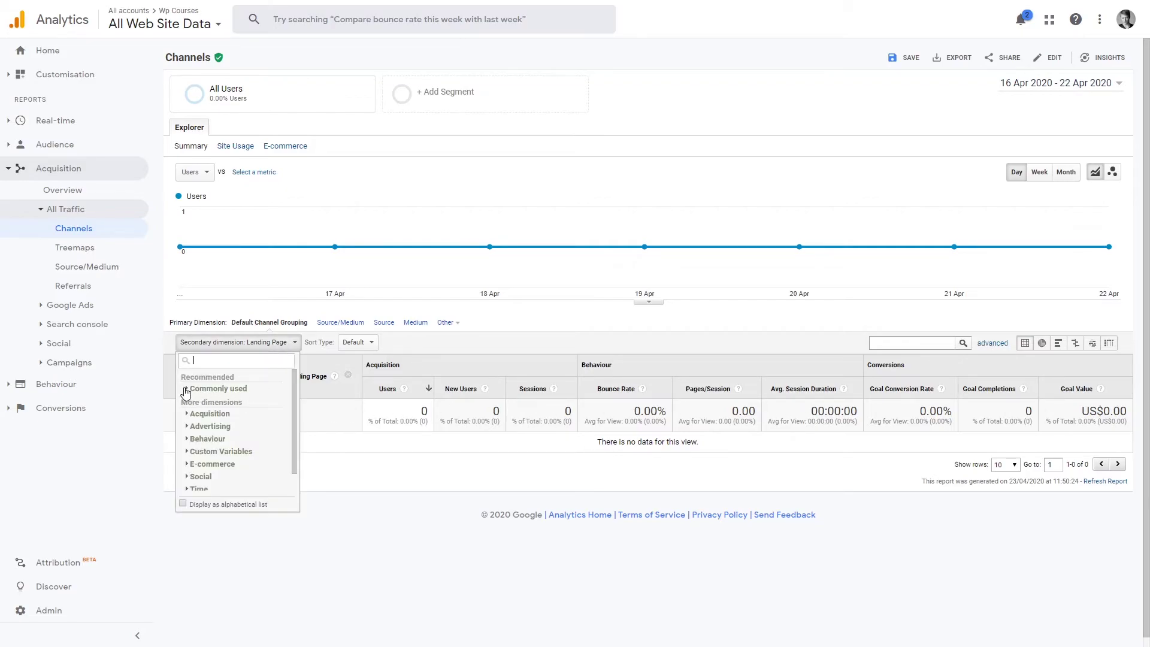
pyautogui.scroll(-1, 250, 421)
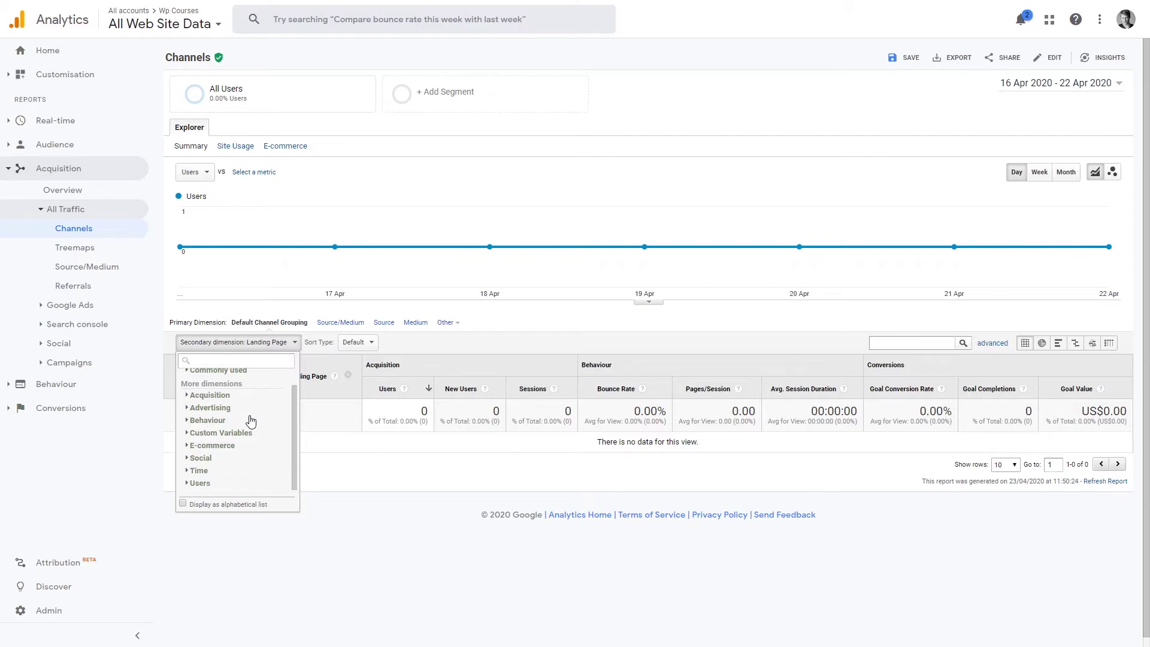
pyautogui.click(188, 485)
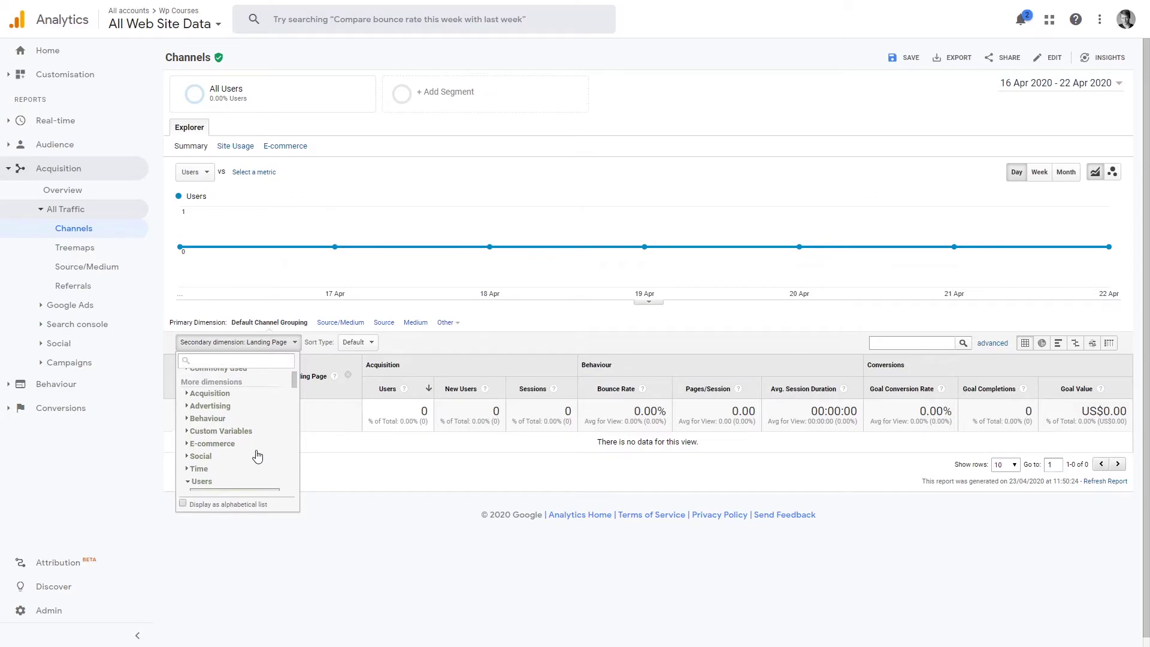
pyautogui.scroll(-3, 251, 431)
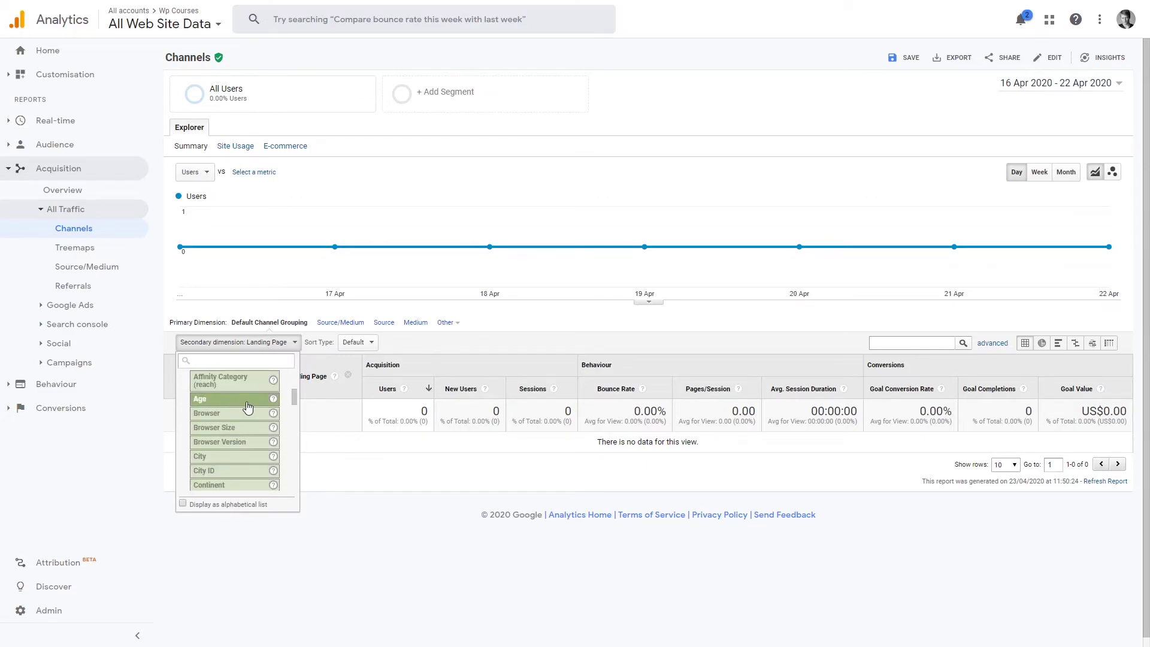
pyautogui.scroll(-3, 250, 441)
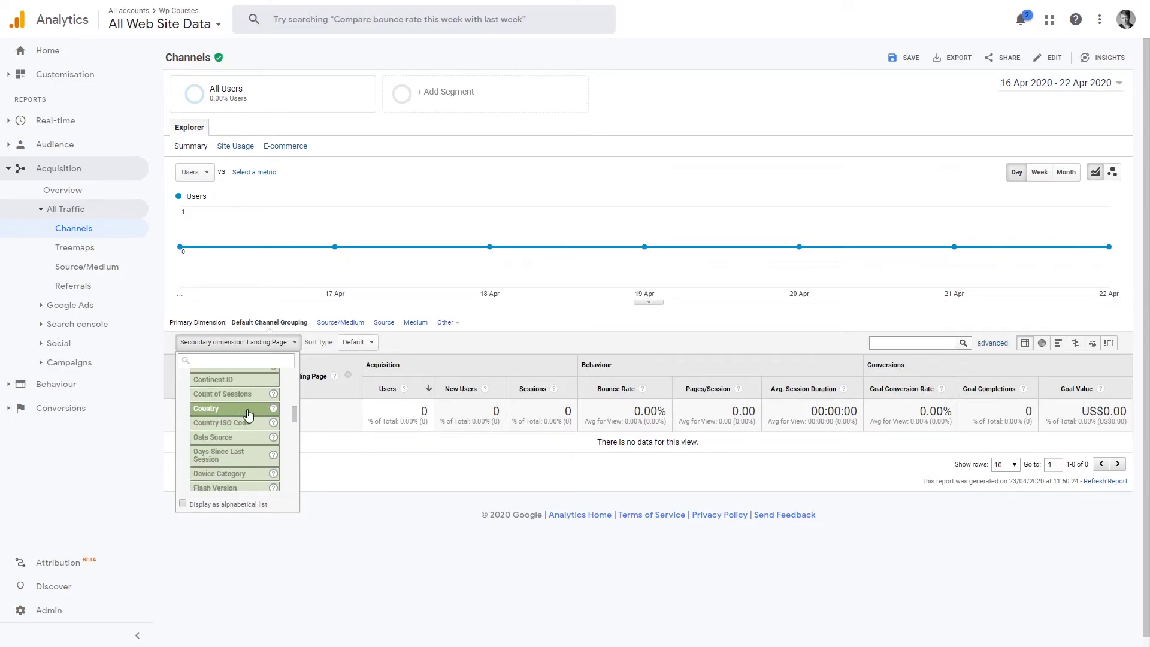
pyautogui.click(249, 409)
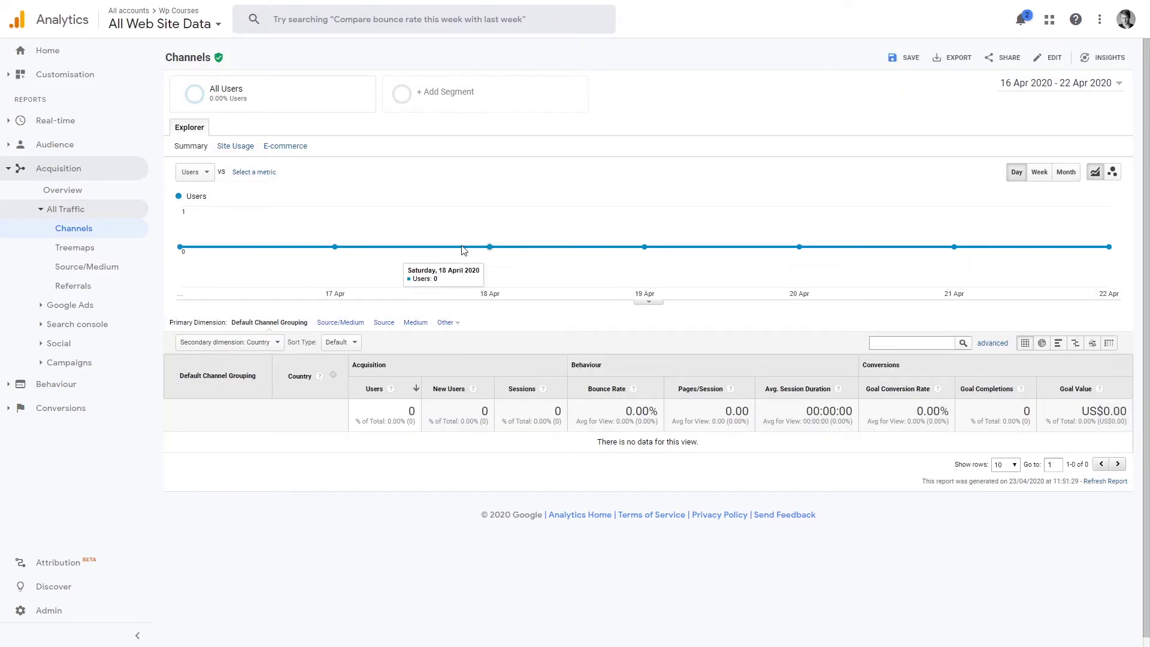
# Review the Google Analytics Home overview, including the user acquisition, location, visit time, page and device cards.
pyautogui.click(48, 51)
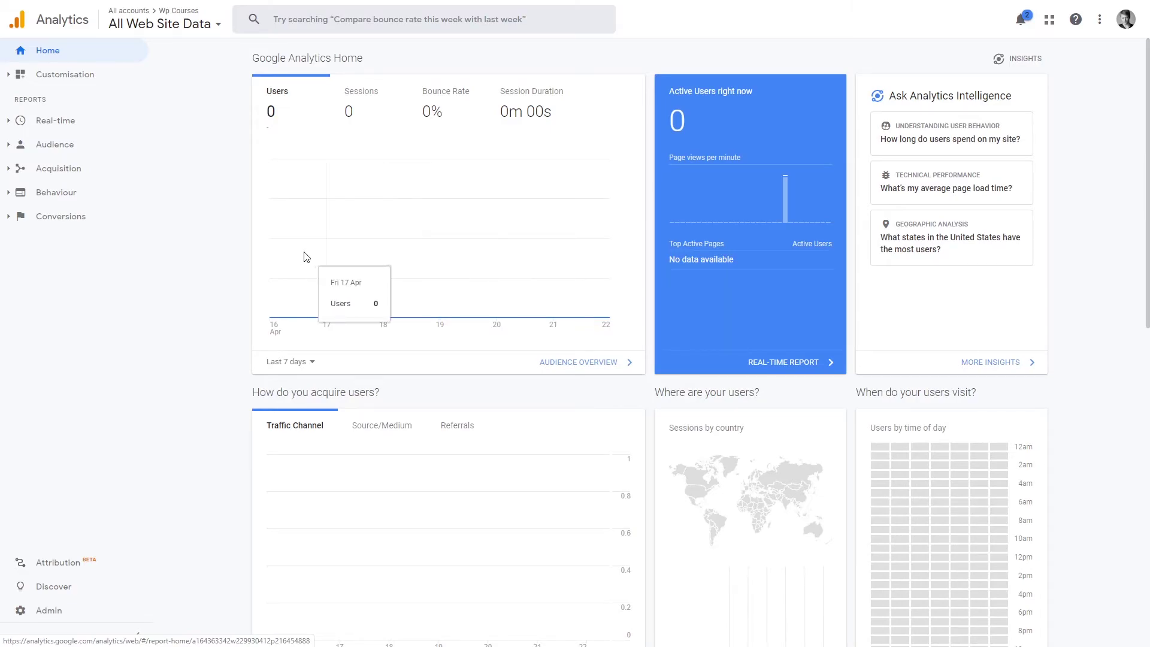
pyautogui.click(304, 361)
pyautogui.click(195, 355)
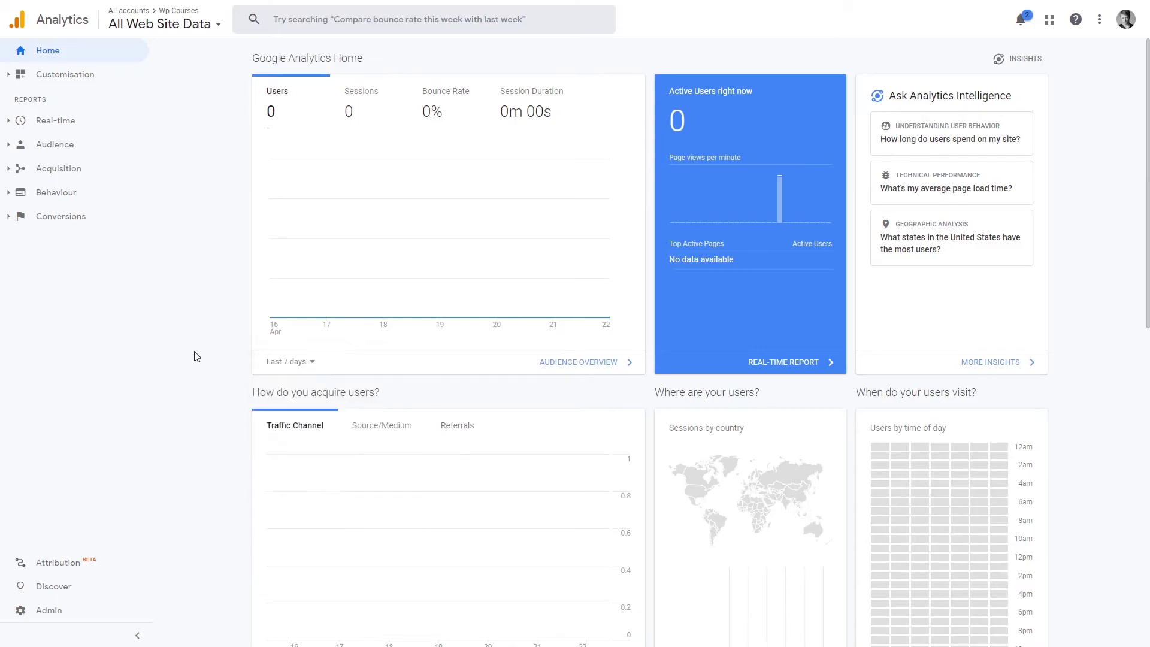
pyautogui.scroll(-3, 195, 292)
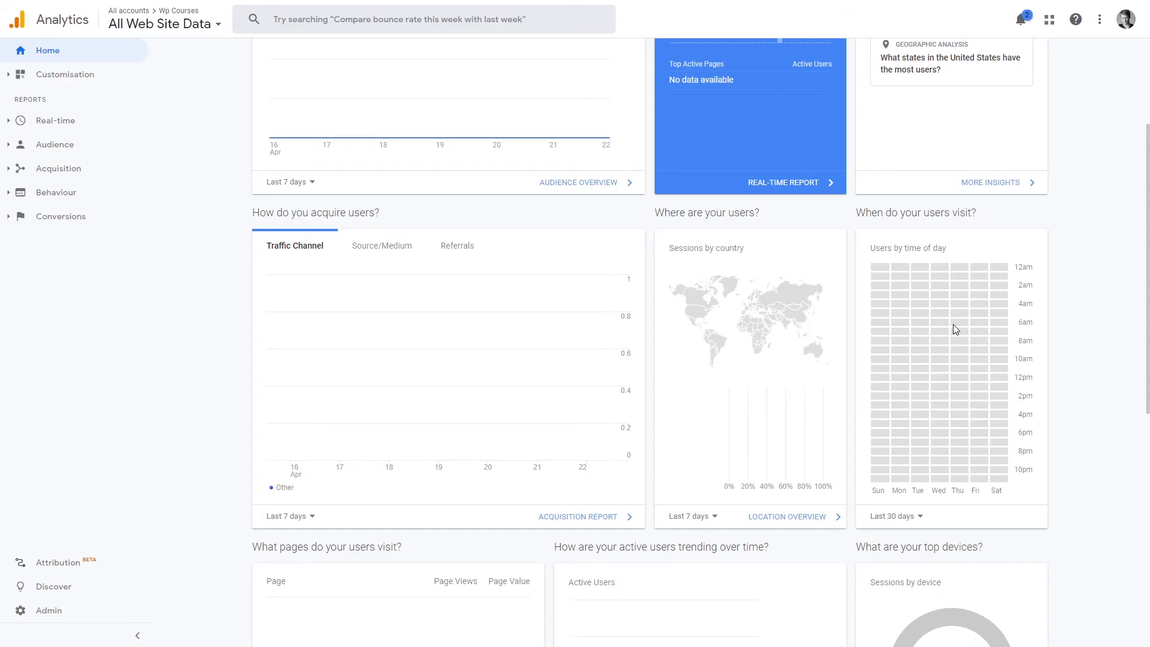
pyautogui.scroll(-4, 931, 393)
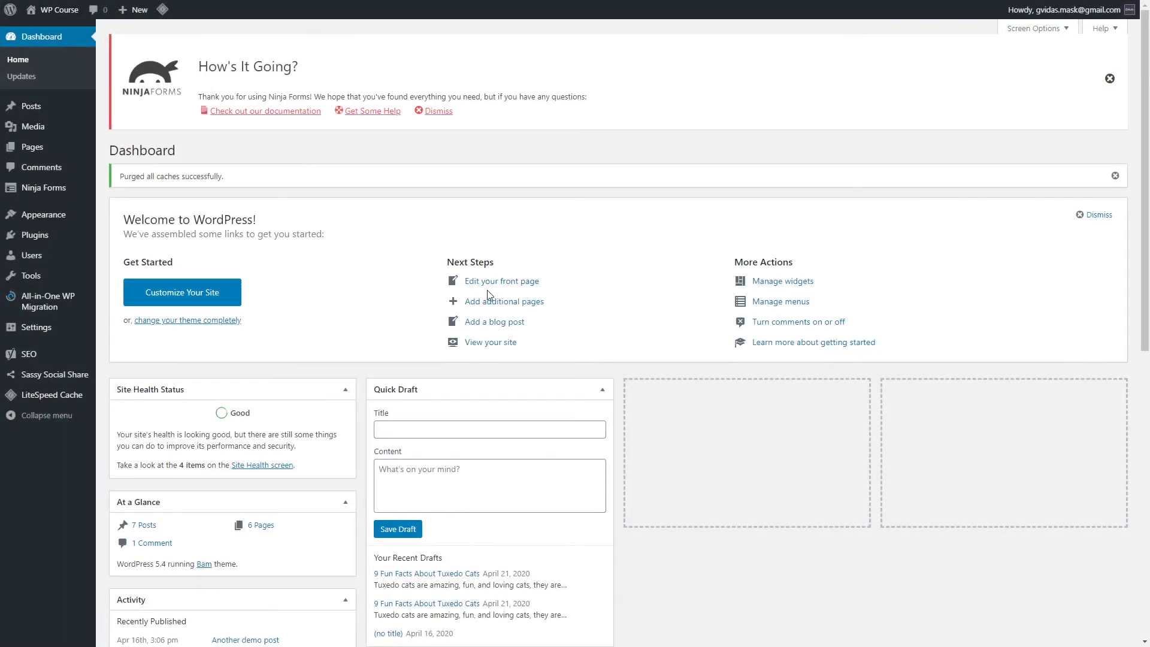
# Switch to the WordPress dashboard, disable tracking of Admin-level users in the GA Google Analytics plugin settings, and save the changes.
pyautogui.moveTo(70, 326)
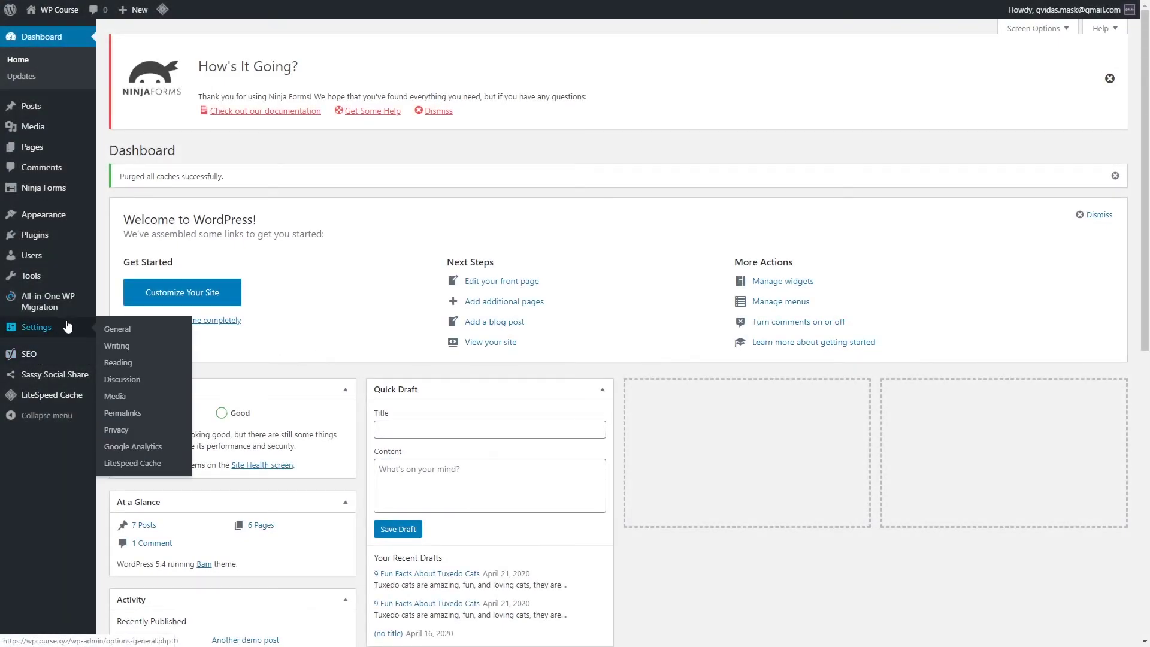
pyautogui.click(156, 447)
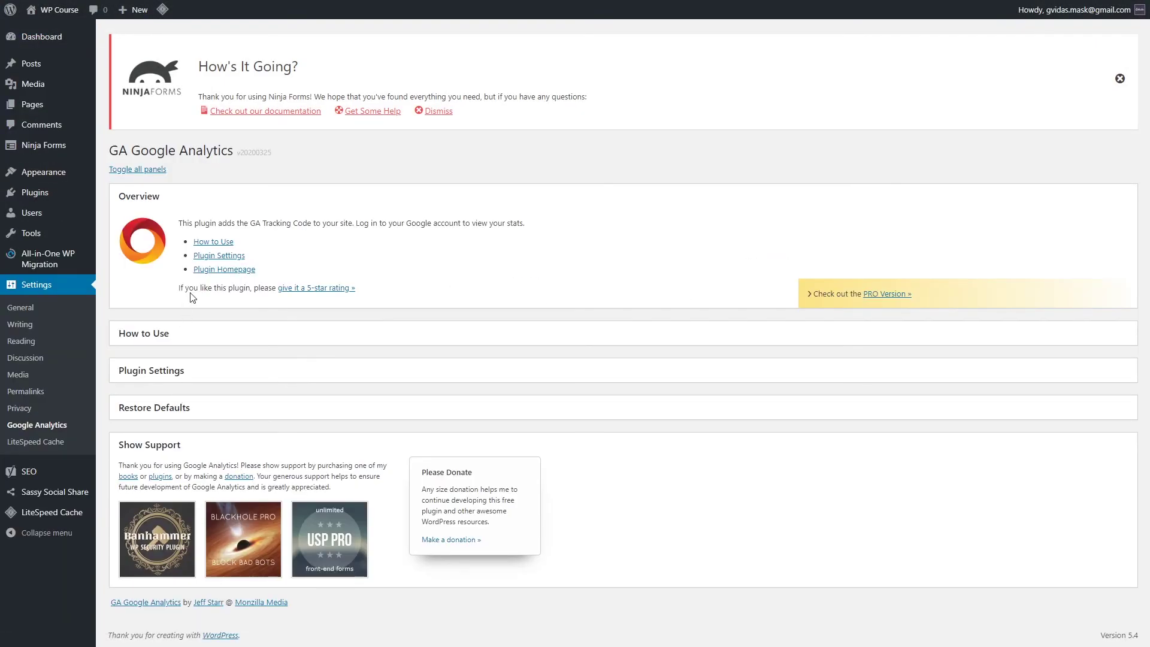
pyautogui.click(223, 258)
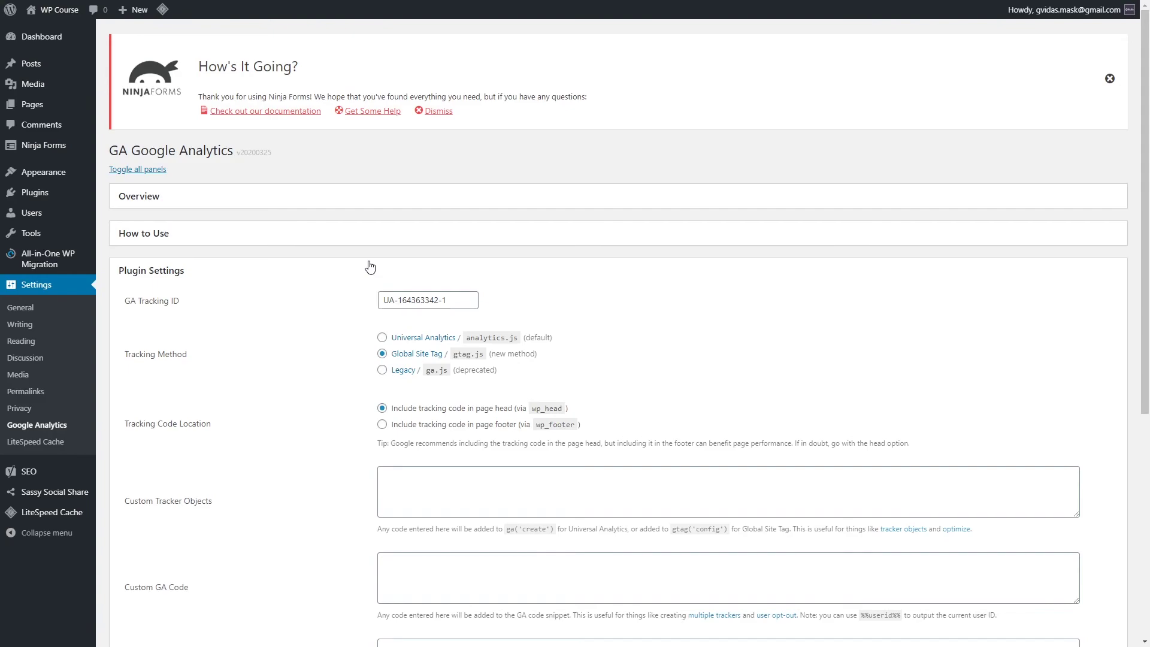
pyautogui.scroll(-6, 360, 276)
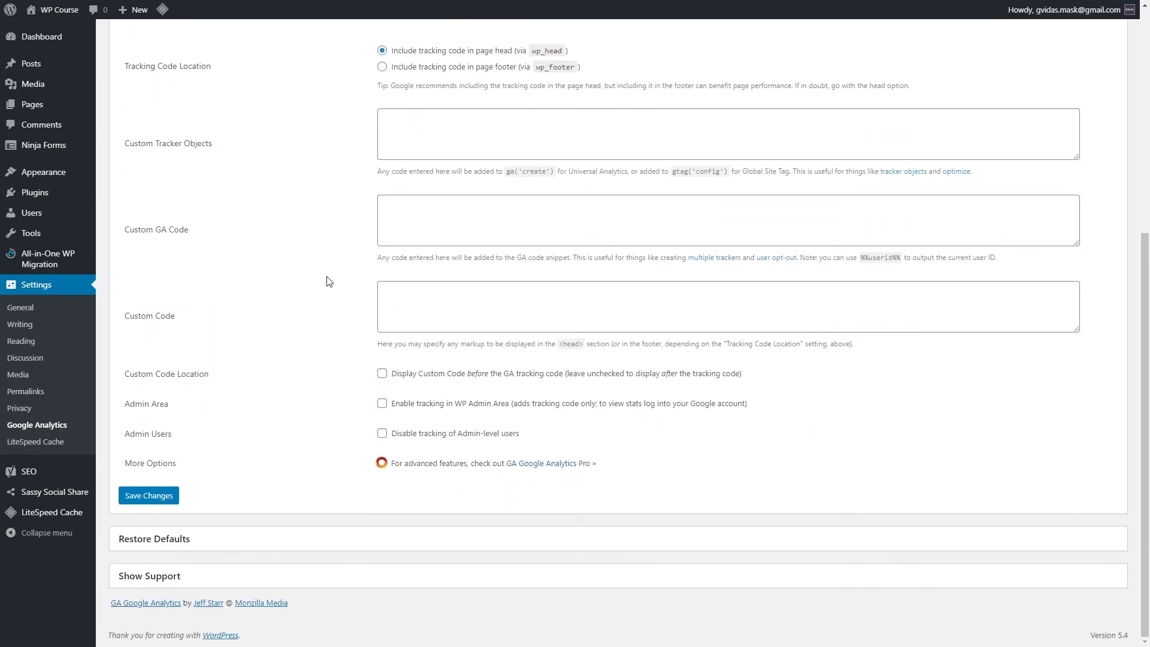
pyautogui.click(380, 437)
pyautogui.click(171, 497)
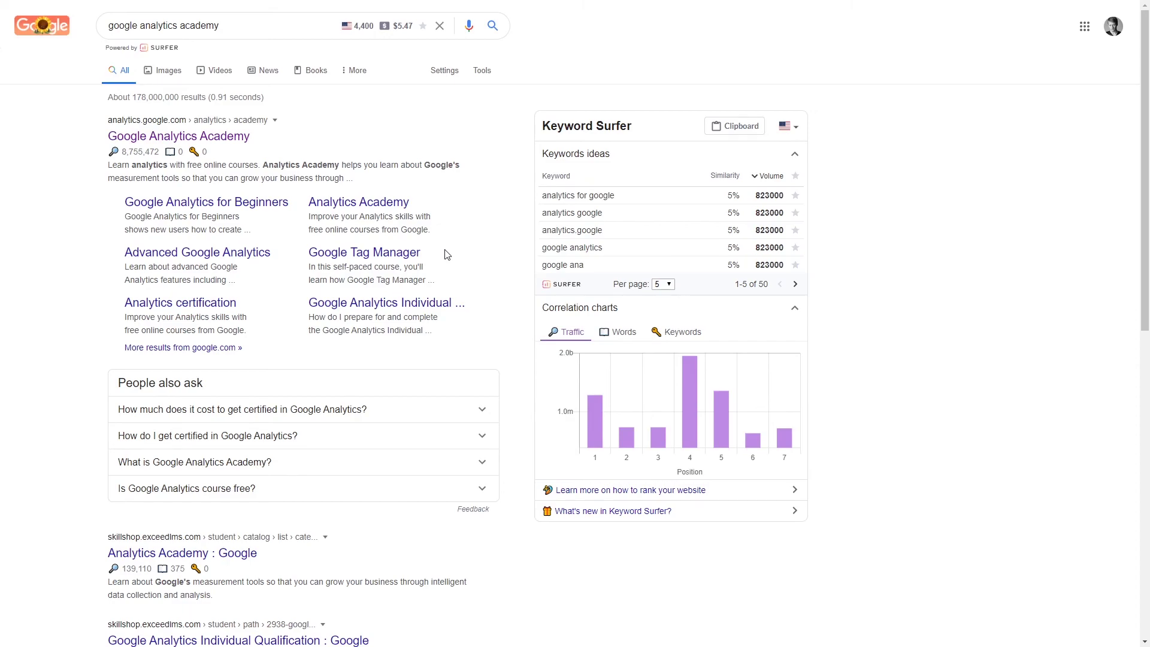
# Open the Google Analytics Academy site from the Google search results for "google analytics academy".
pyautogui.click(245, 137)
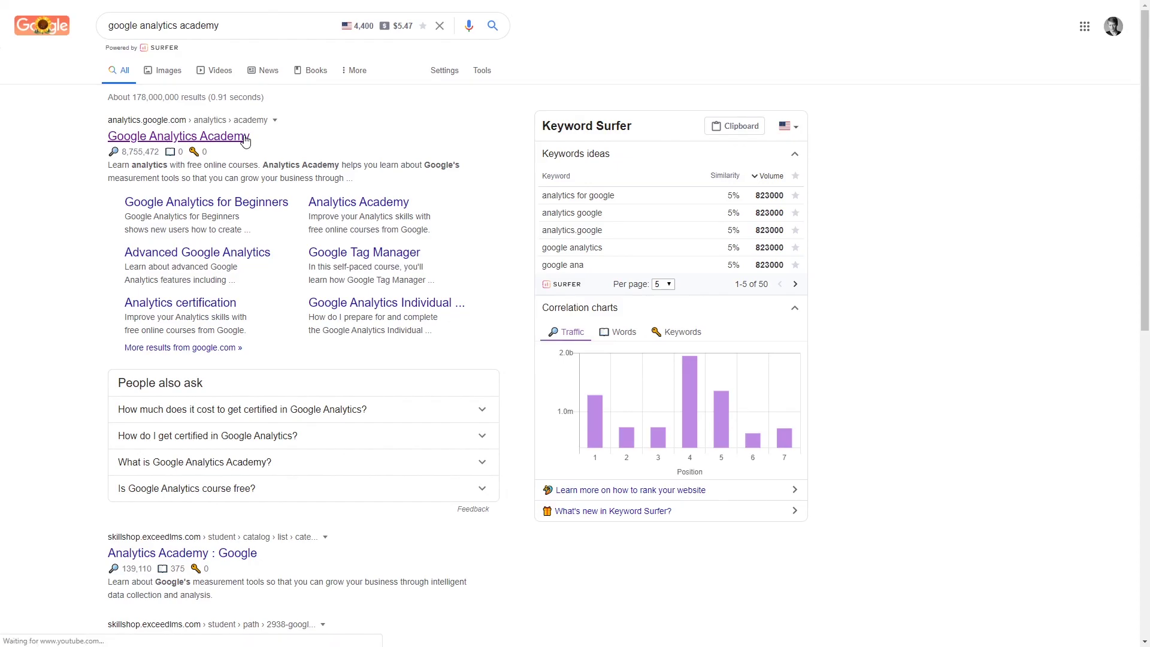